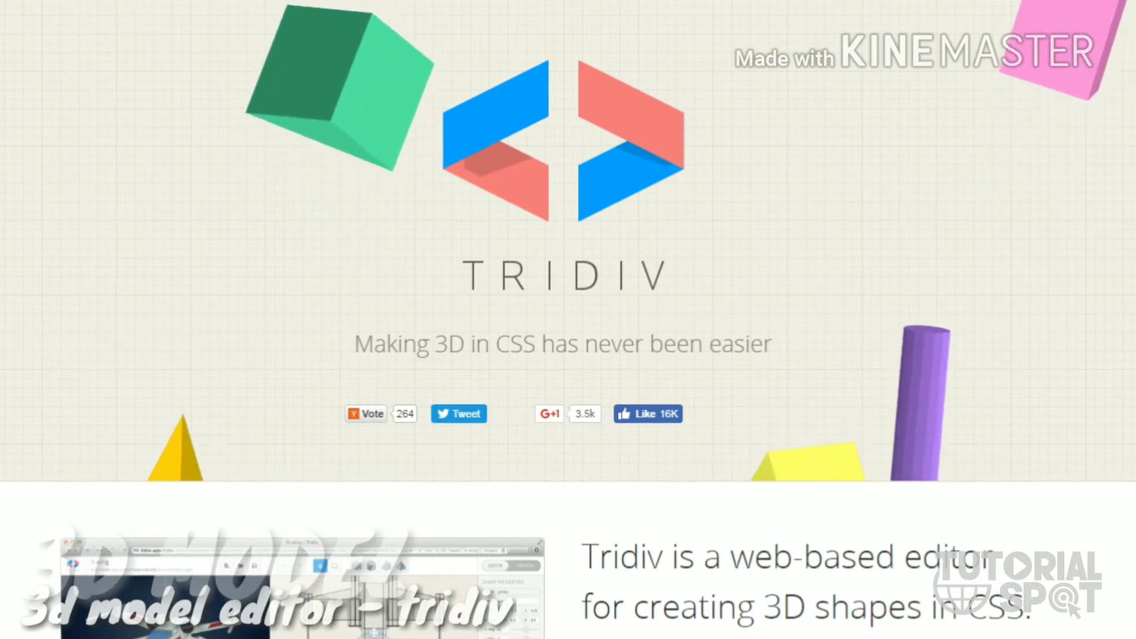
scroll(568, 355, down, 2)
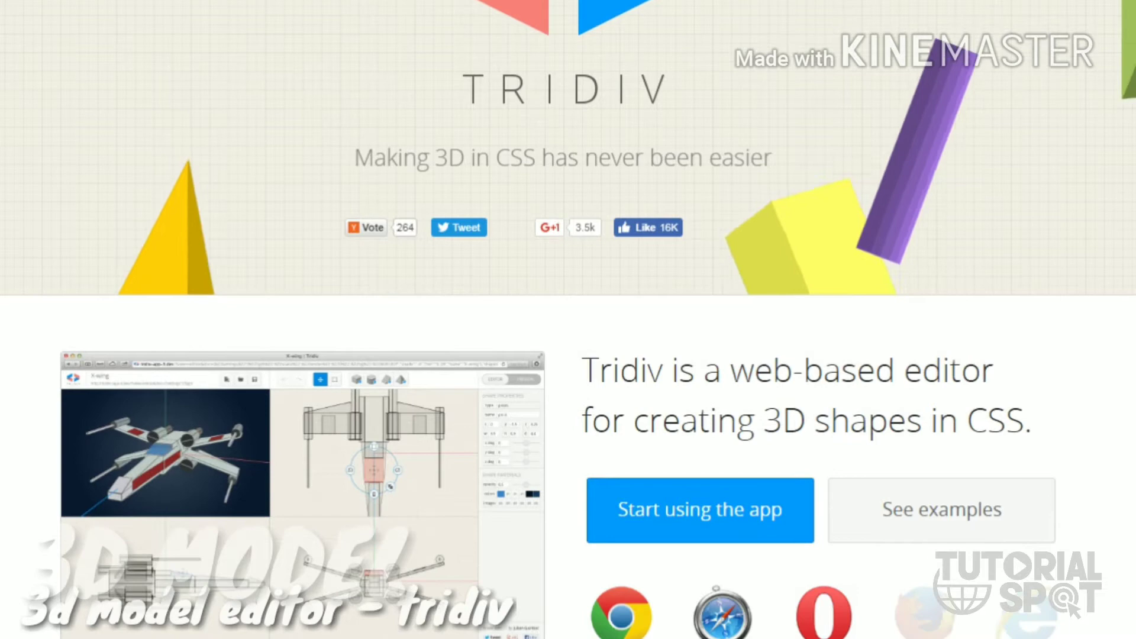
scroll(568, 355, down, 1)
scroll(568, 354, down, 3)
scroll(568, 355, down, 1)
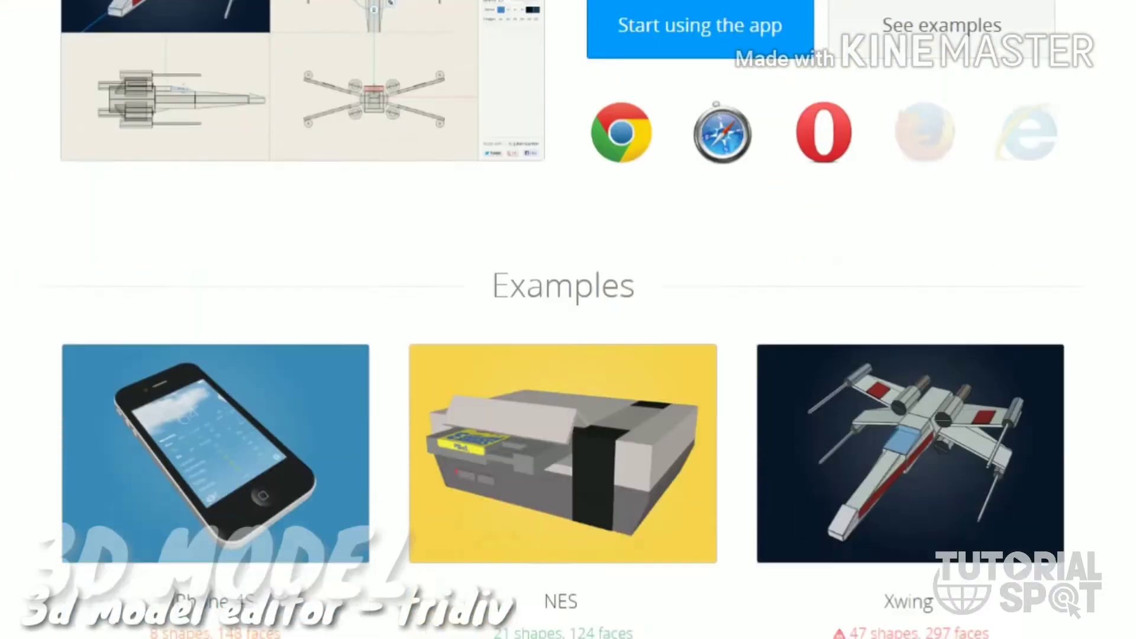
scroll(568, 355, down, 1)
scroll(567, 355, down, 2)
scroll(569, 356, up, 2)
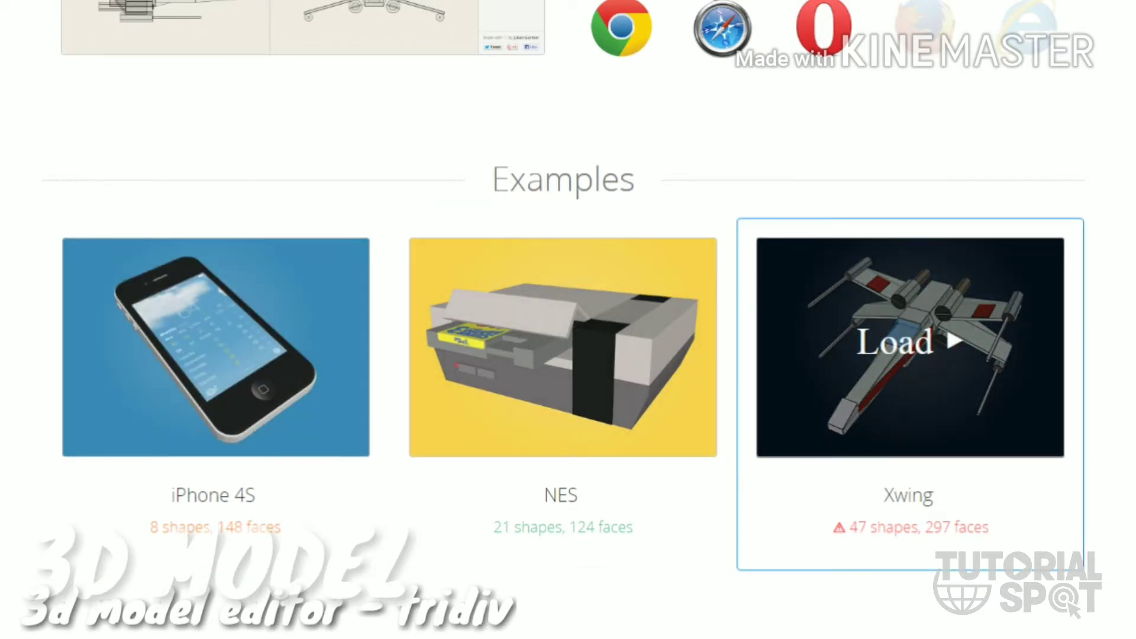
Step: Load the X-wing example model into the editor
click(905, 342)
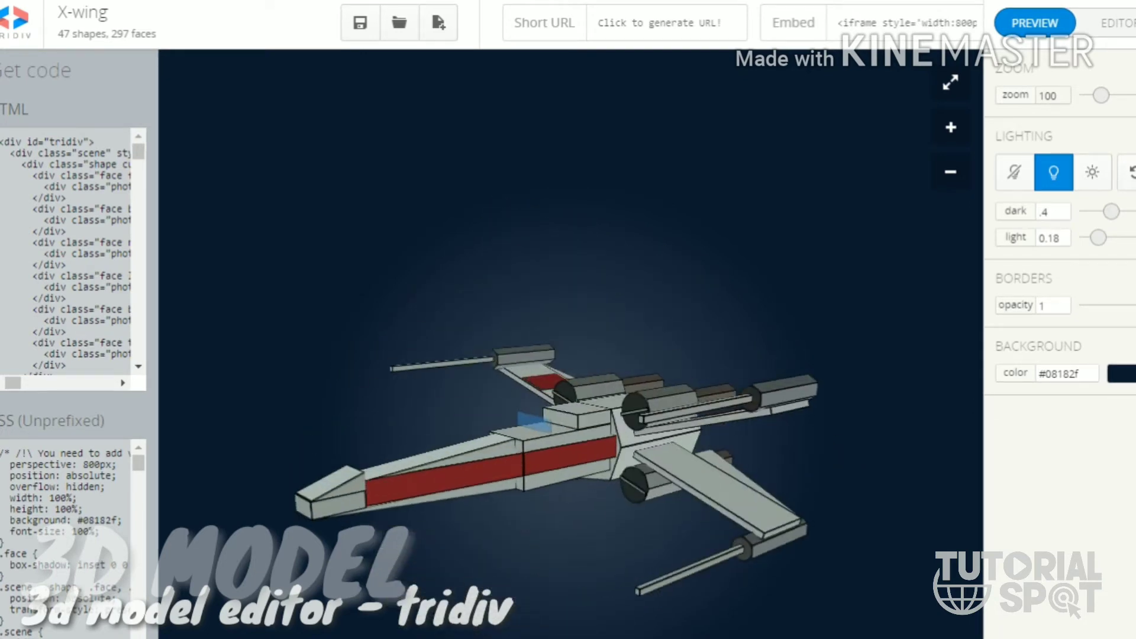
Step: Bring up the Tridiv about information from the logo
click(16, 20)
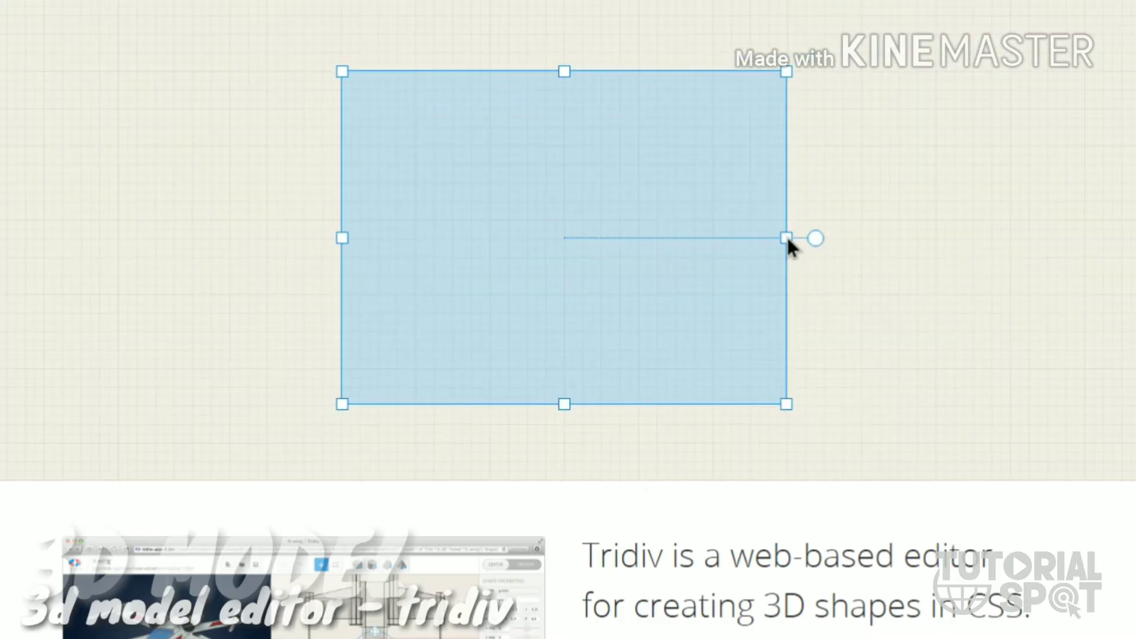
scroll(568, 355, down, 2)
scroll(568, 356, down, 1)
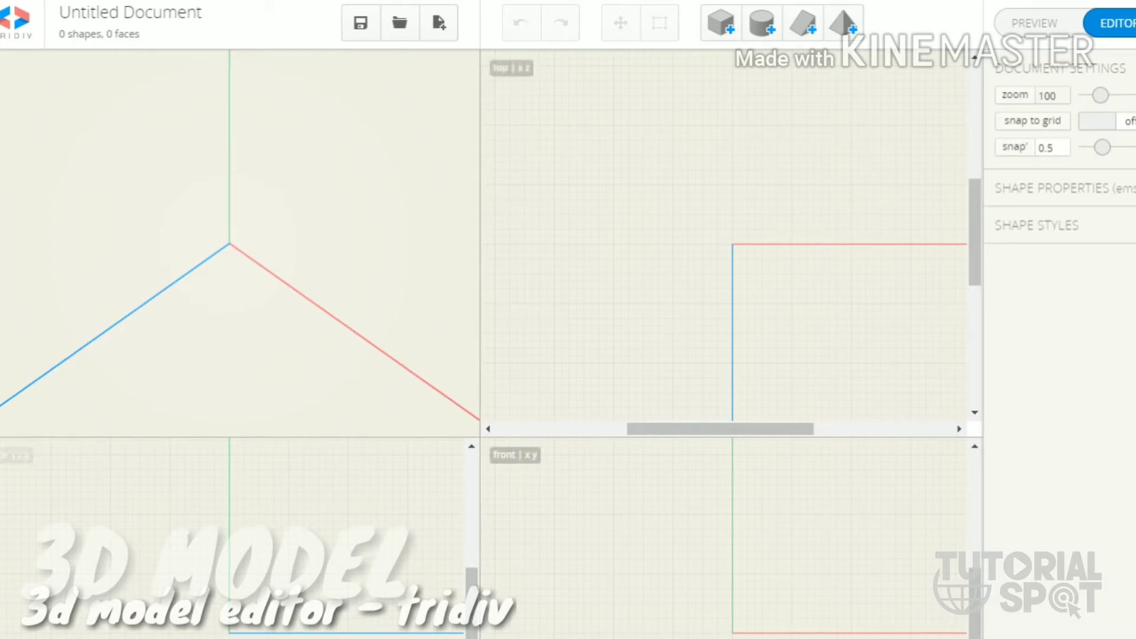
Step: Add a cuboid and resize it to 4 wide, 12.75 high and 4 deep
click(720, 23)
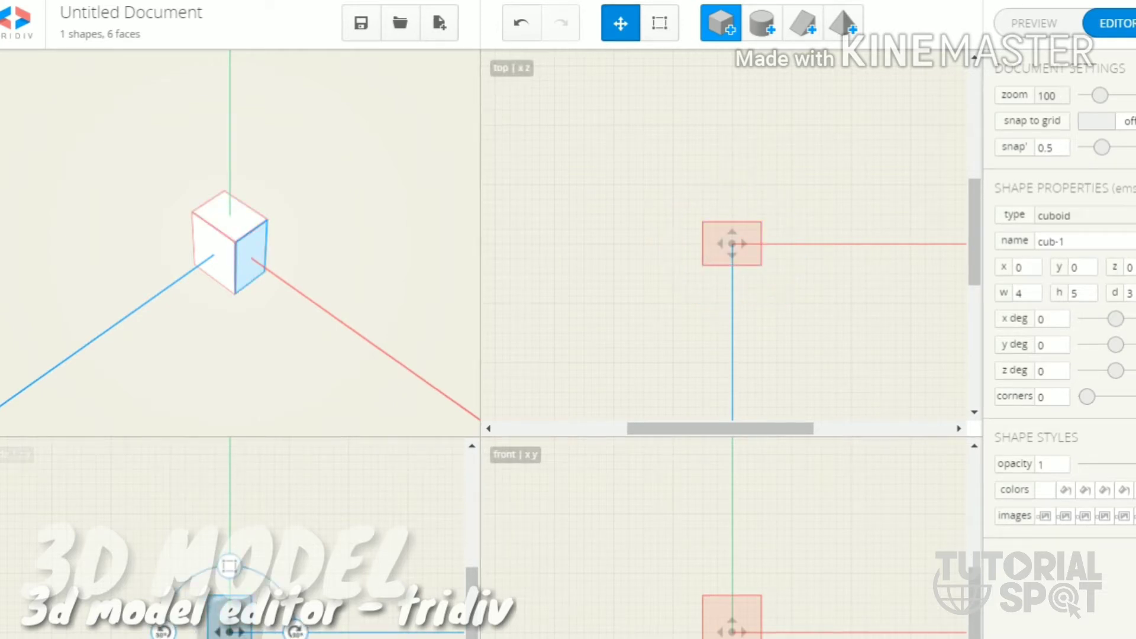
click(660, 23)
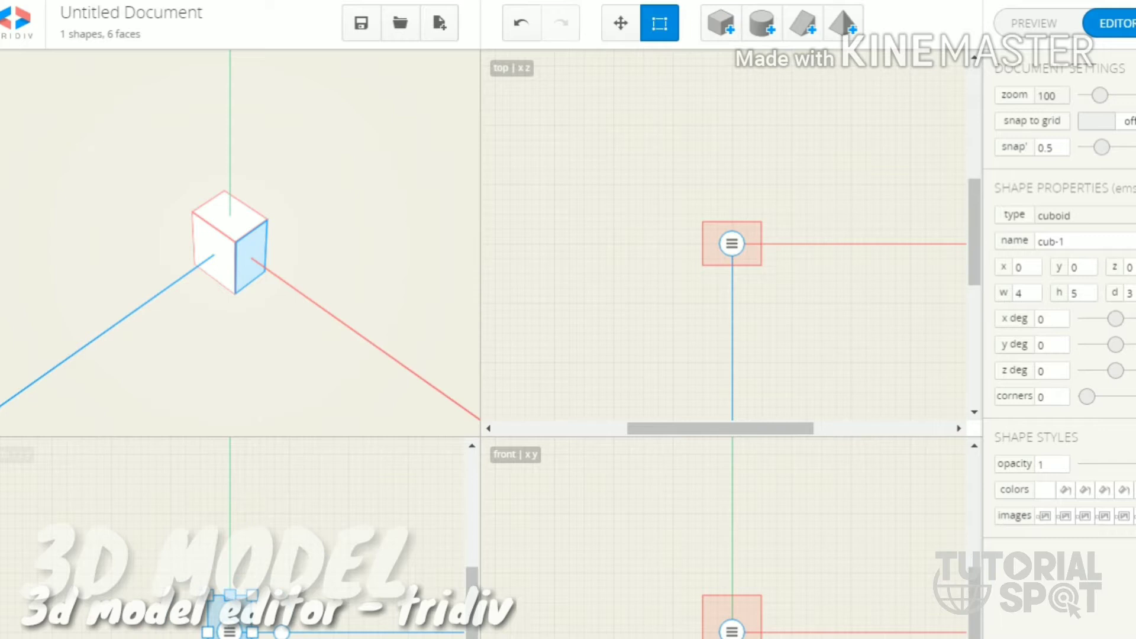
drag(229, 593, 229, 537)
drag(253, 633, 271, 633)
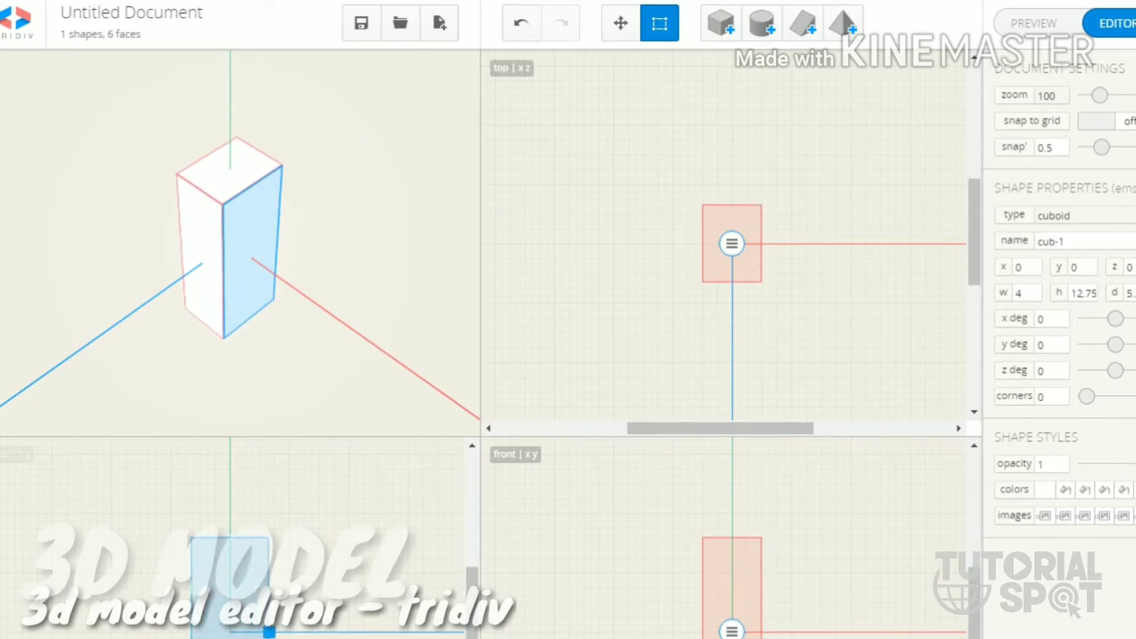
key(Escape)
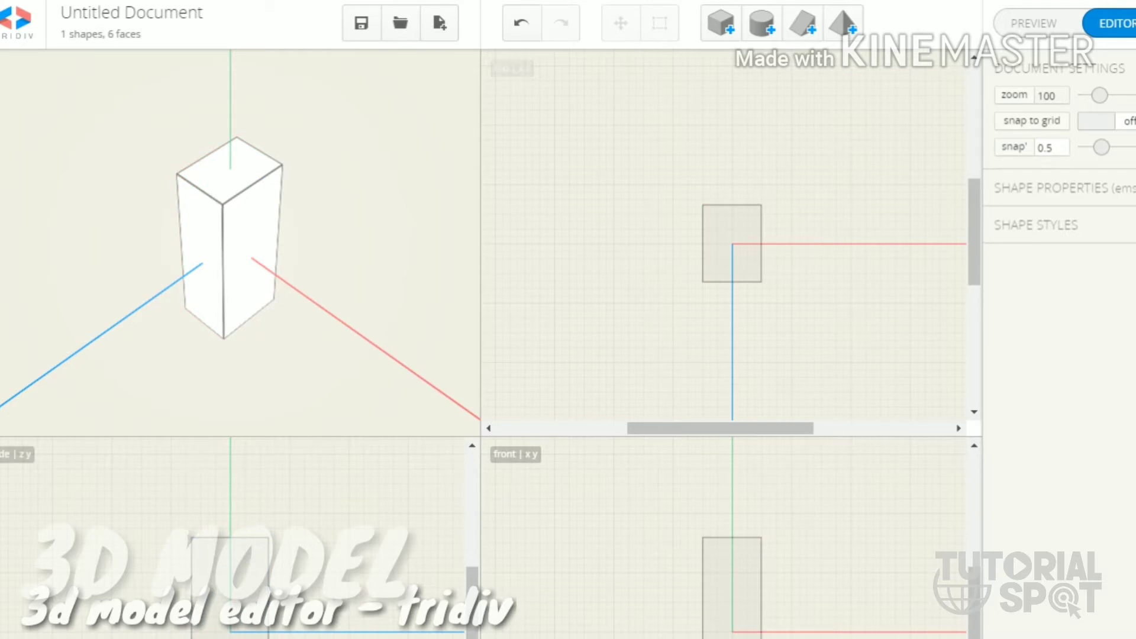
click(731, 243)
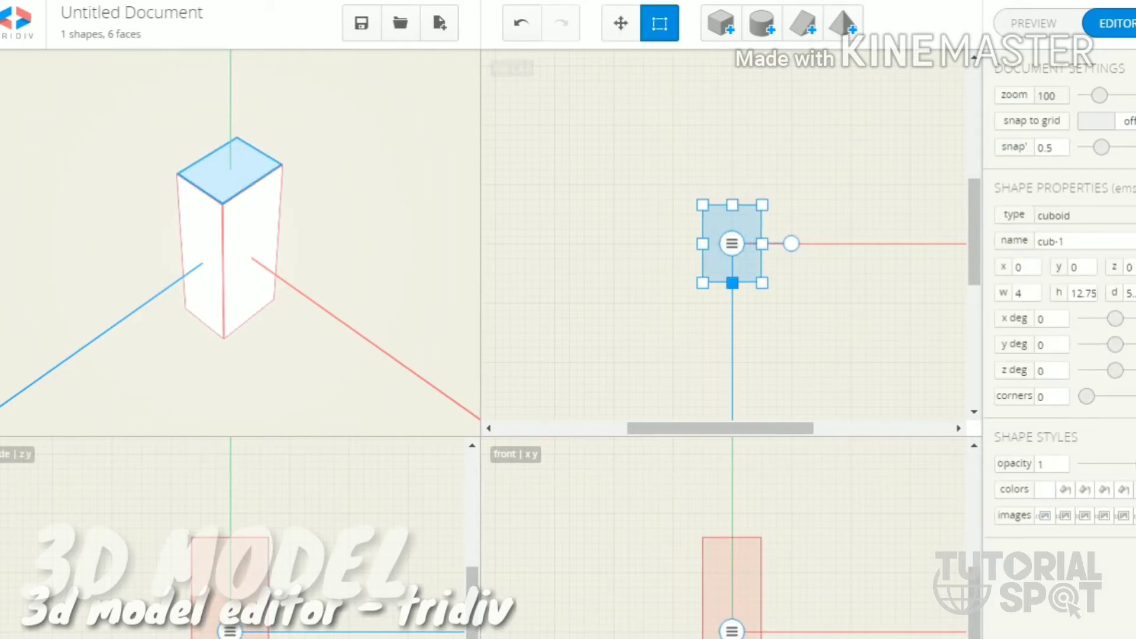
drag(731, 206, 732, 209)
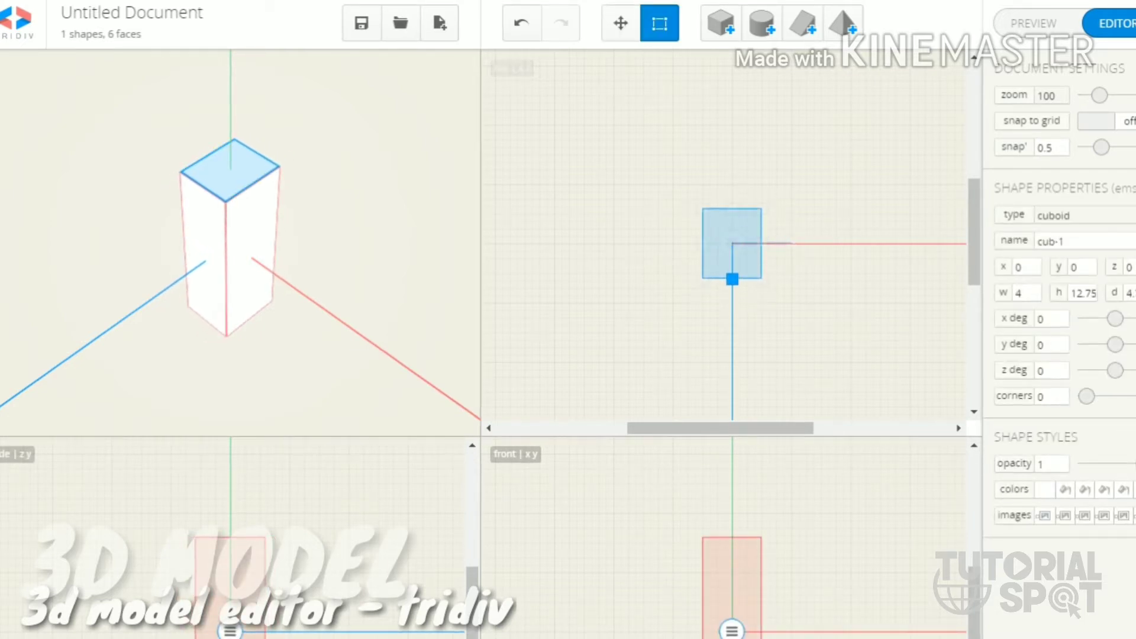
drag(732, 279, 731, 272)
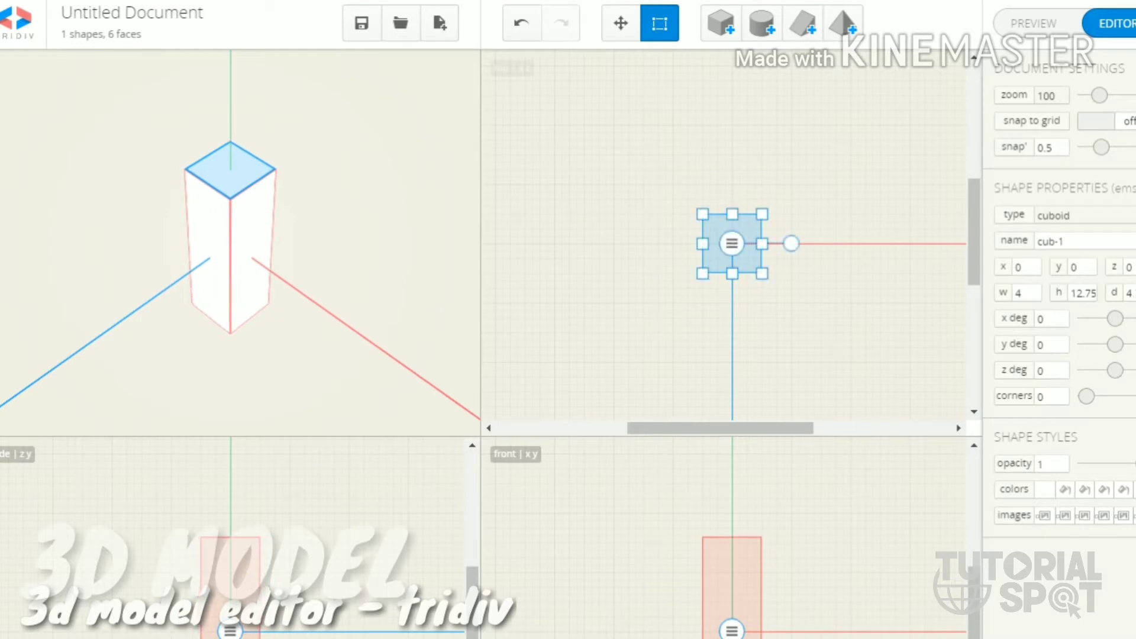
key(Escape)
click(731, 243)
key(Escape)
Step: Add a cylinder and widen it to a 9.25 diameter around the cuboid
click(761, 24)
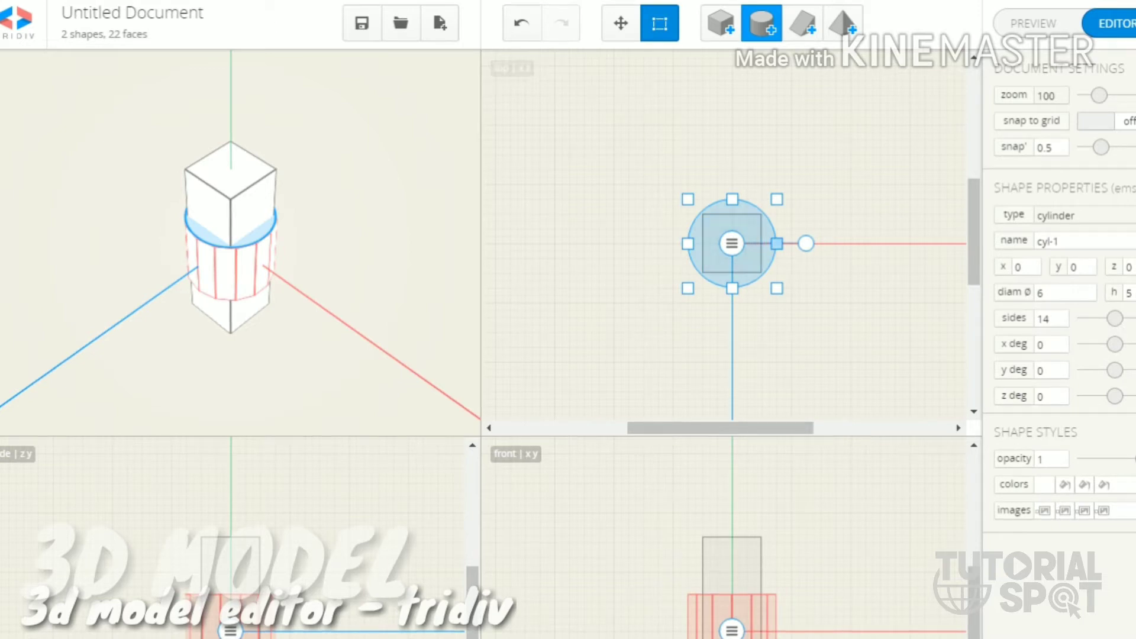
drag(776, 243, 801, 243)
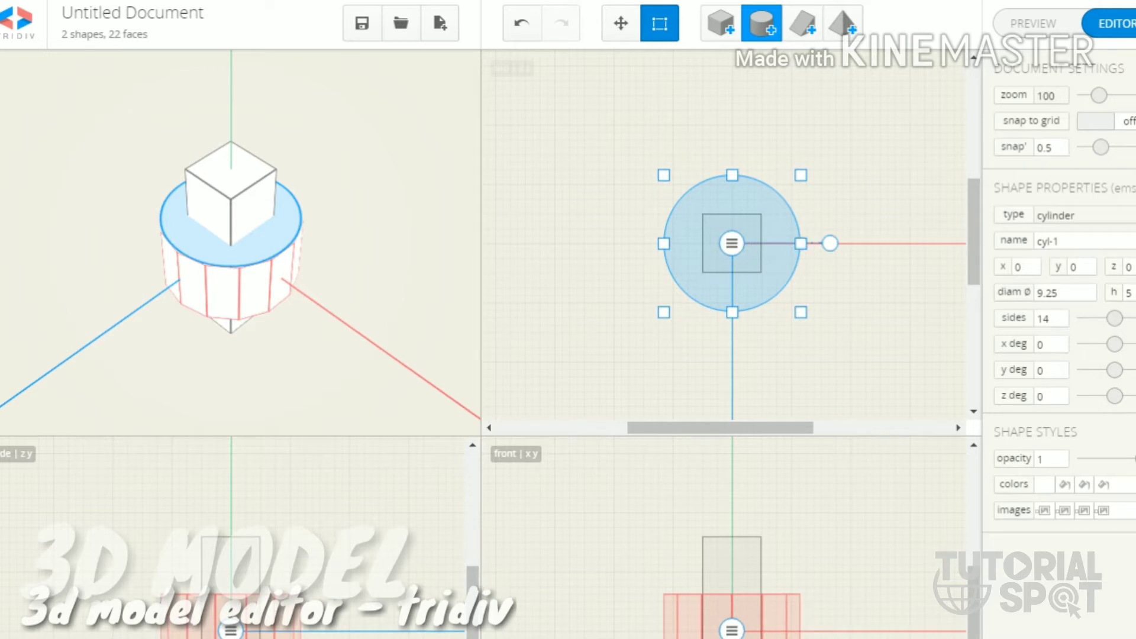
key(Escape)
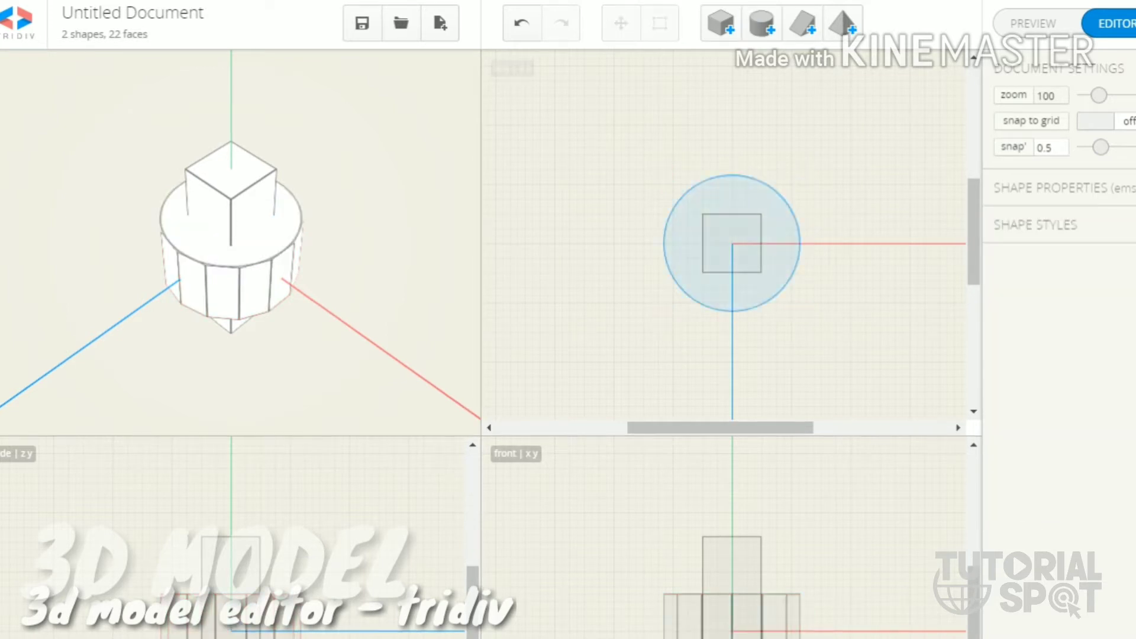
Step: Stretch the cuboid to 14.87 tall in the side view
click(731, 243)
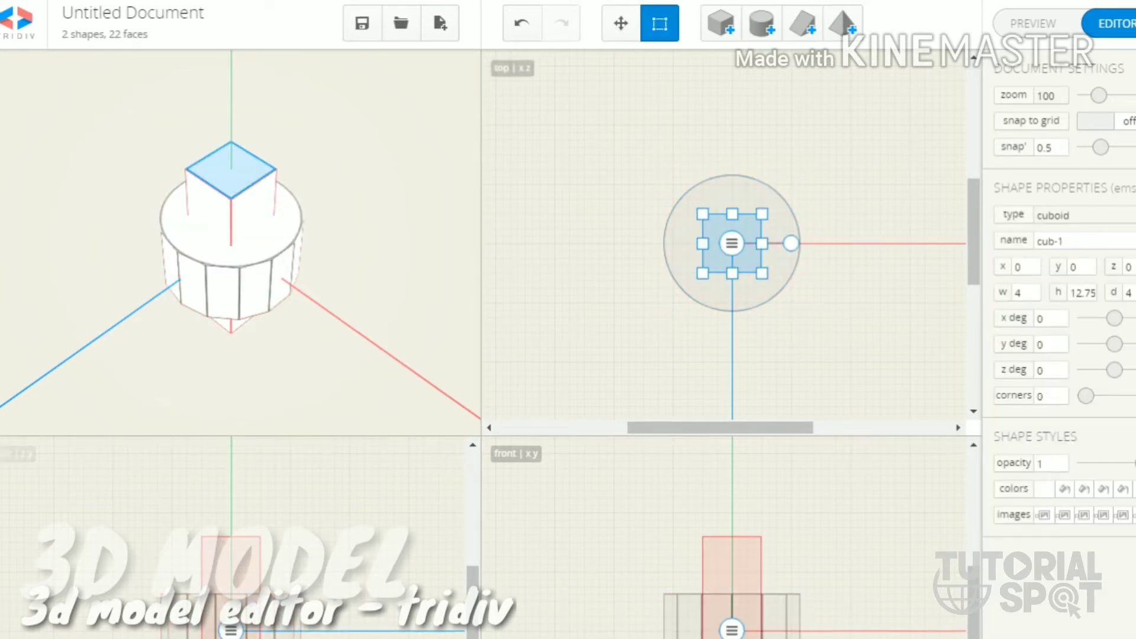
click(231, 568)
drag(230, 536, 230, 520)
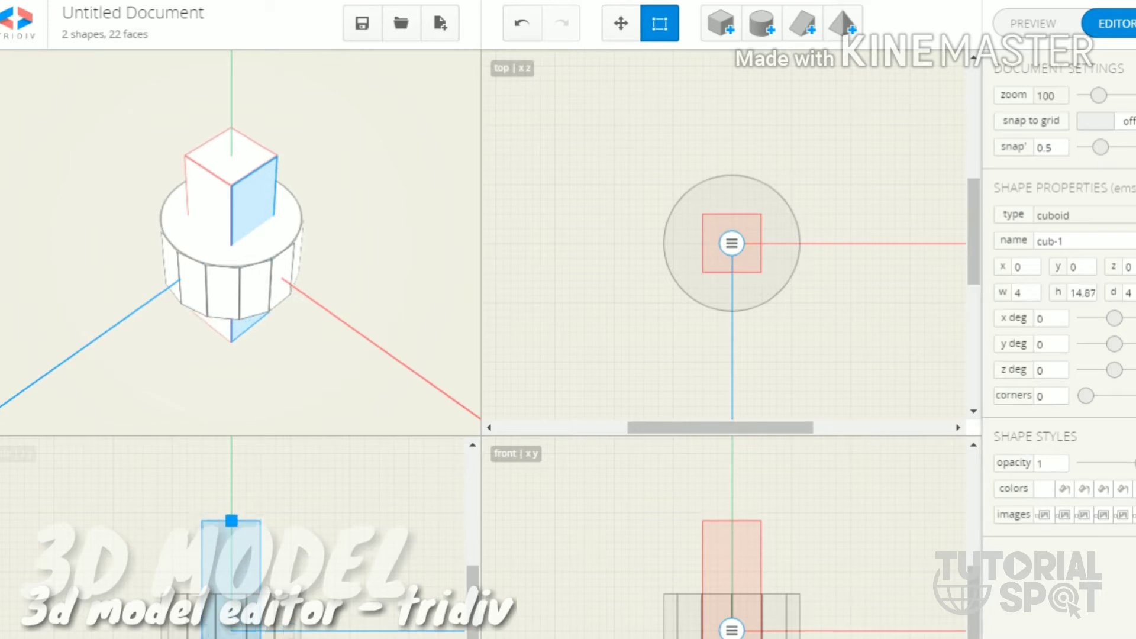
key(Escape)
Step: Rotate the cuboid 270° around the y axis with two quarter turns
click(732, 243)
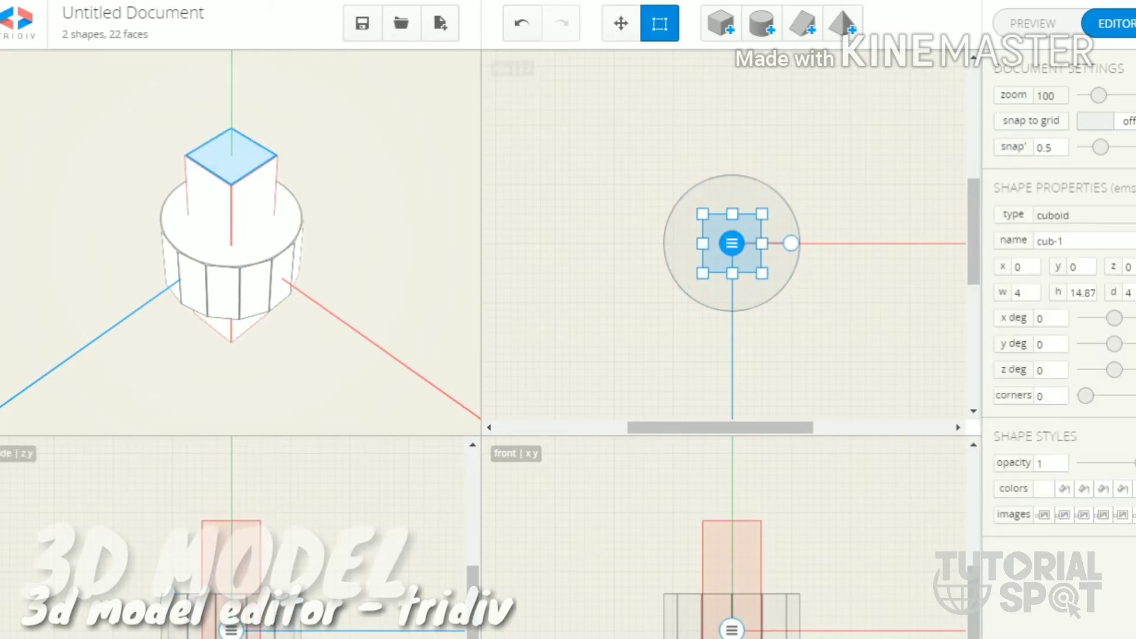
click(731, 244)
click(665, 242)
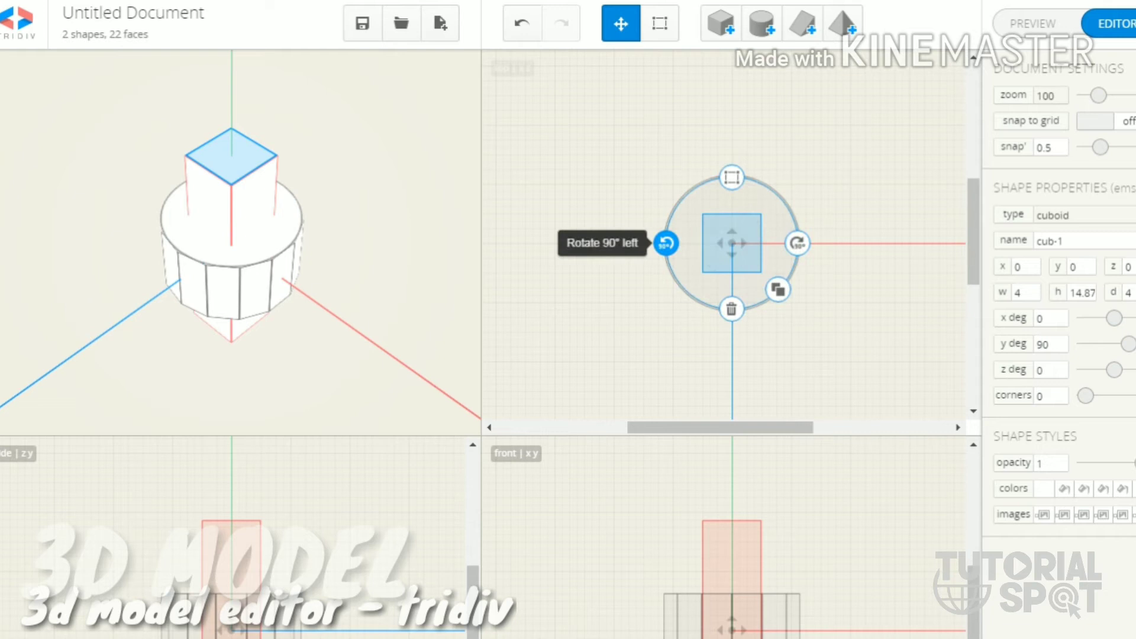
click(797, 242)
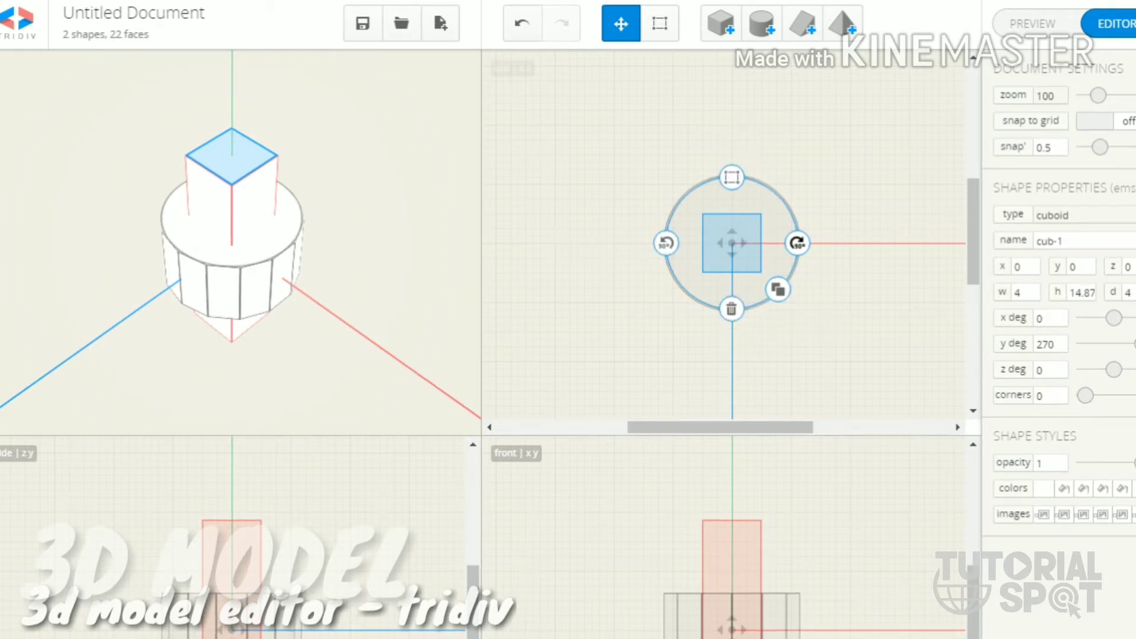
Step: Add a pyramid and place it centred on top of the cuboid
click(851, 133)
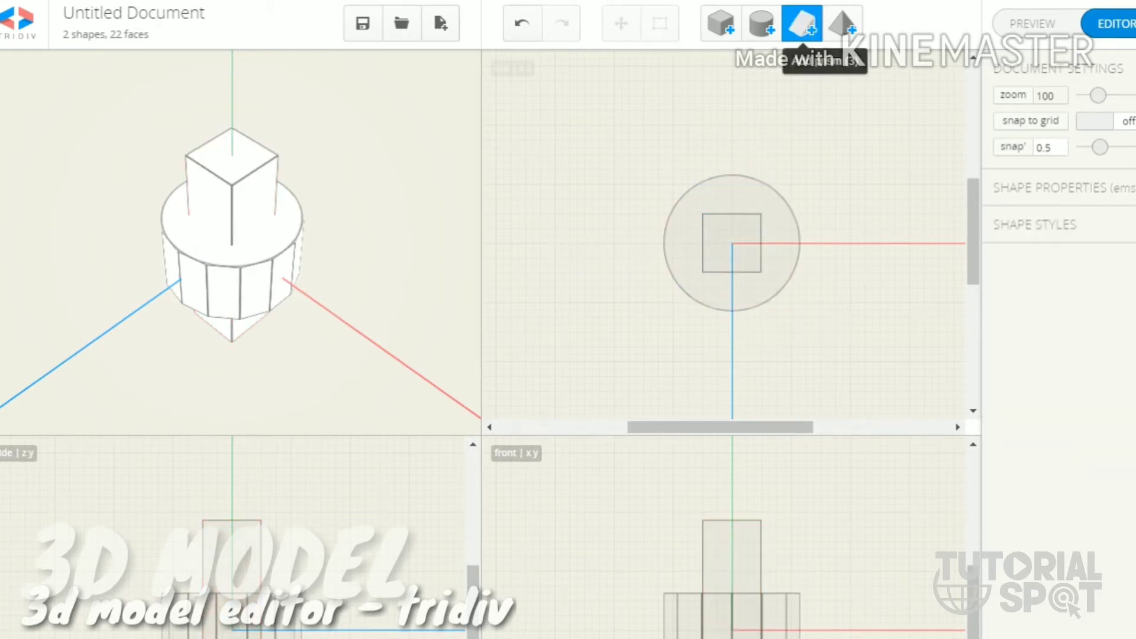
click(841, 23)
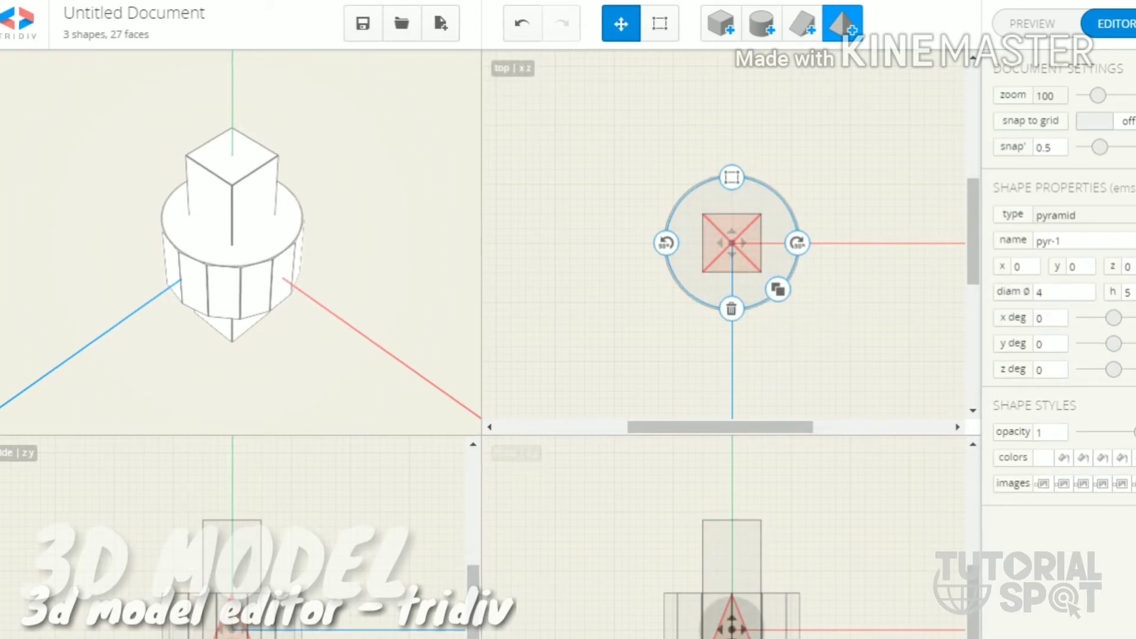
drag(732, 622, 731, 481)
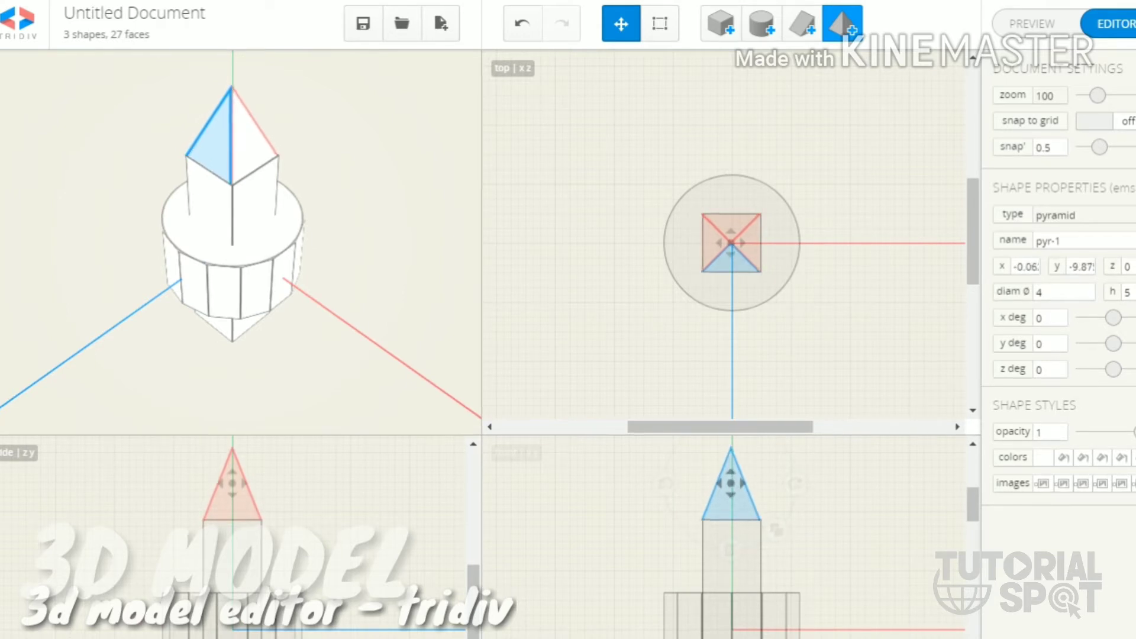
text(0)
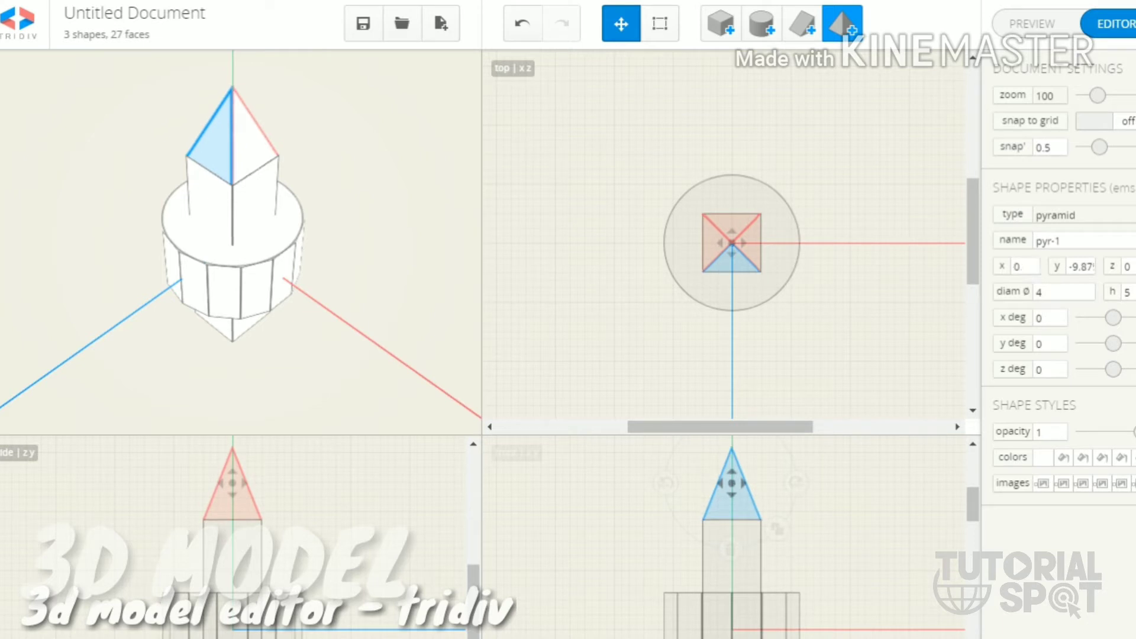
key(Escape)
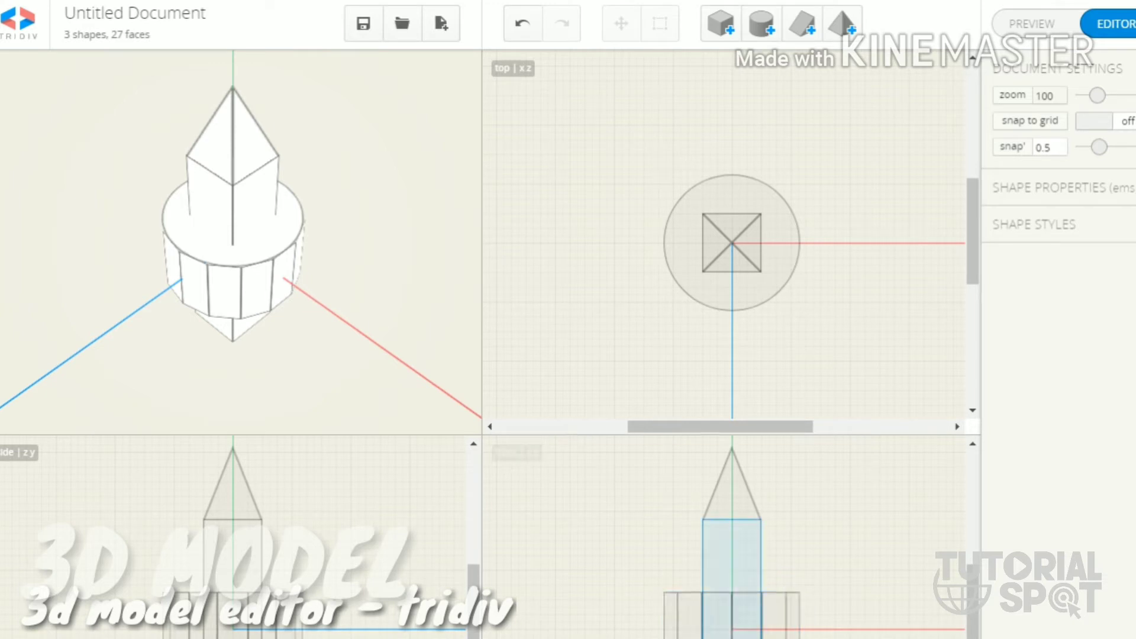
Step: Switch to the Move tool and shift the cuboid along the y axis
click(256, 202)
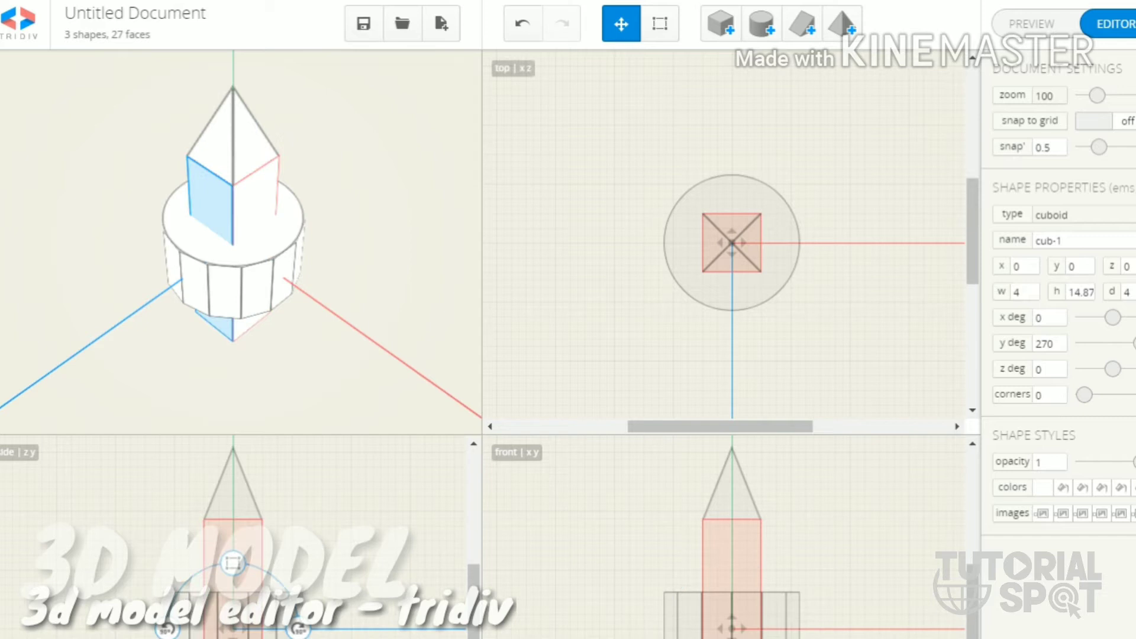
click(233, 562)
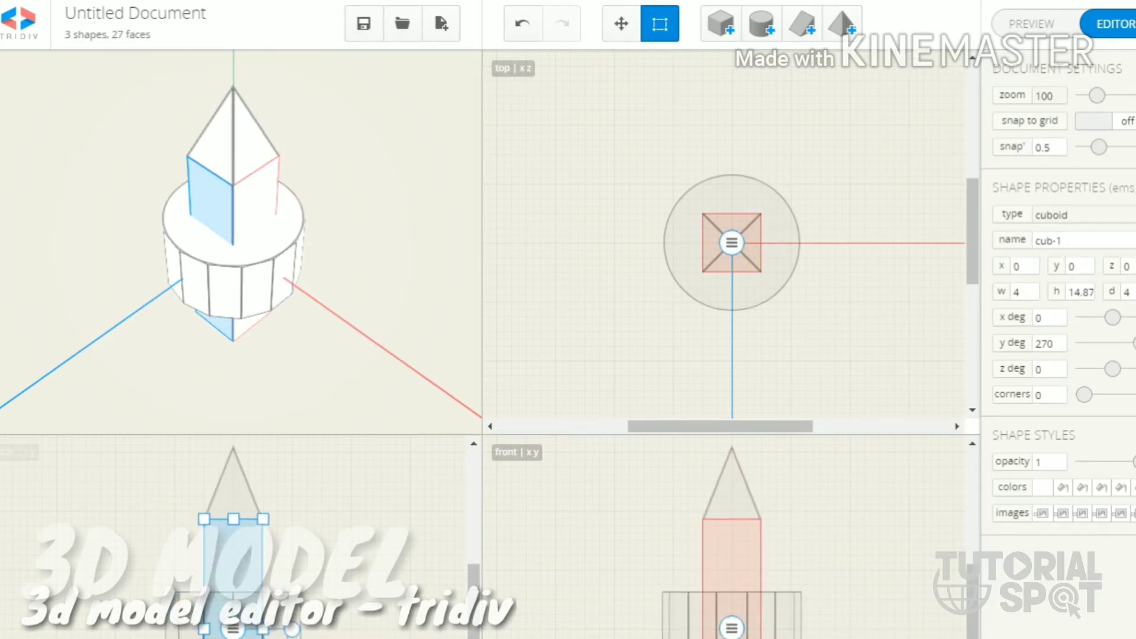
key(m)
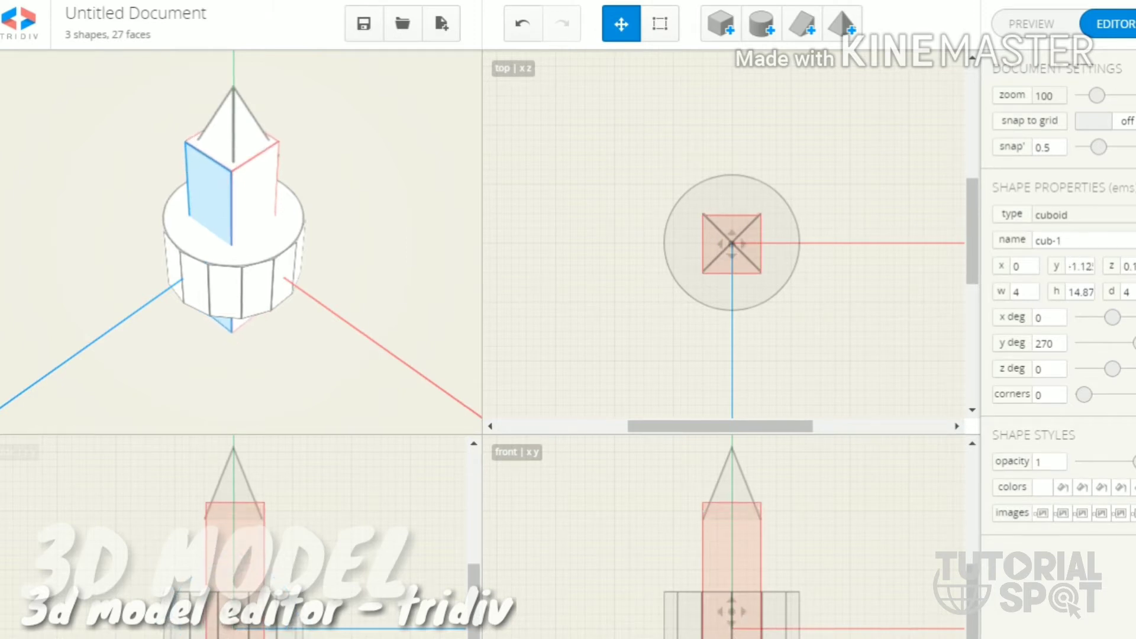
mouse_move(233, 625)
mouse_down()
mouse_move(232, 593)
mouse_move(233, 633)
mouse_up()
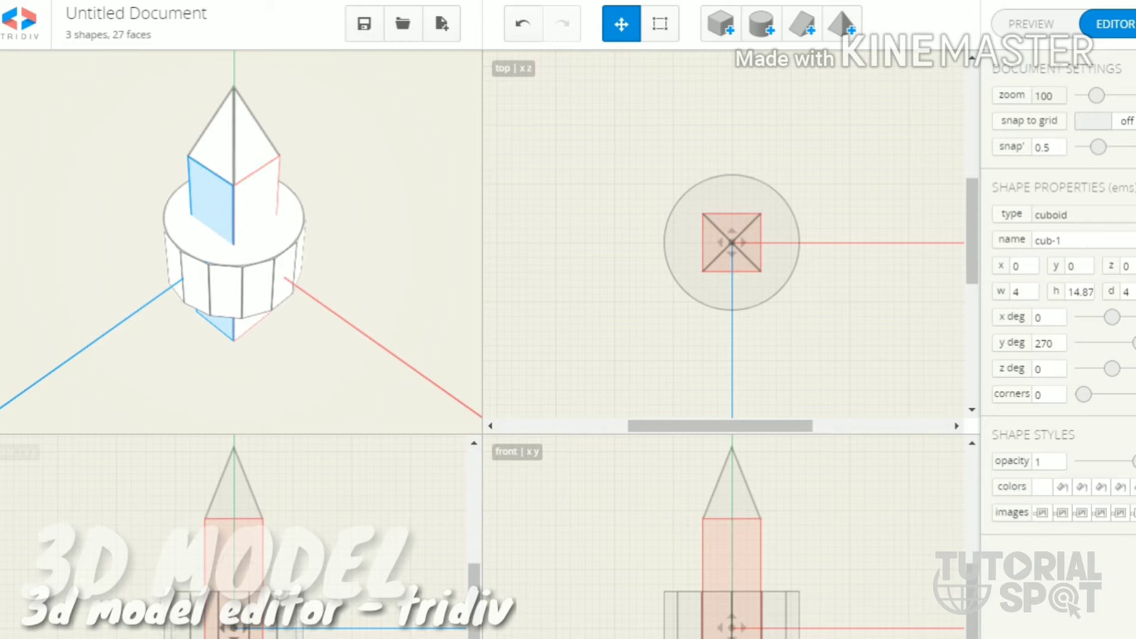
Step: Lower the cylinder ring down the cuboid so the cuboid's base shows beneath it
click(235, 284)
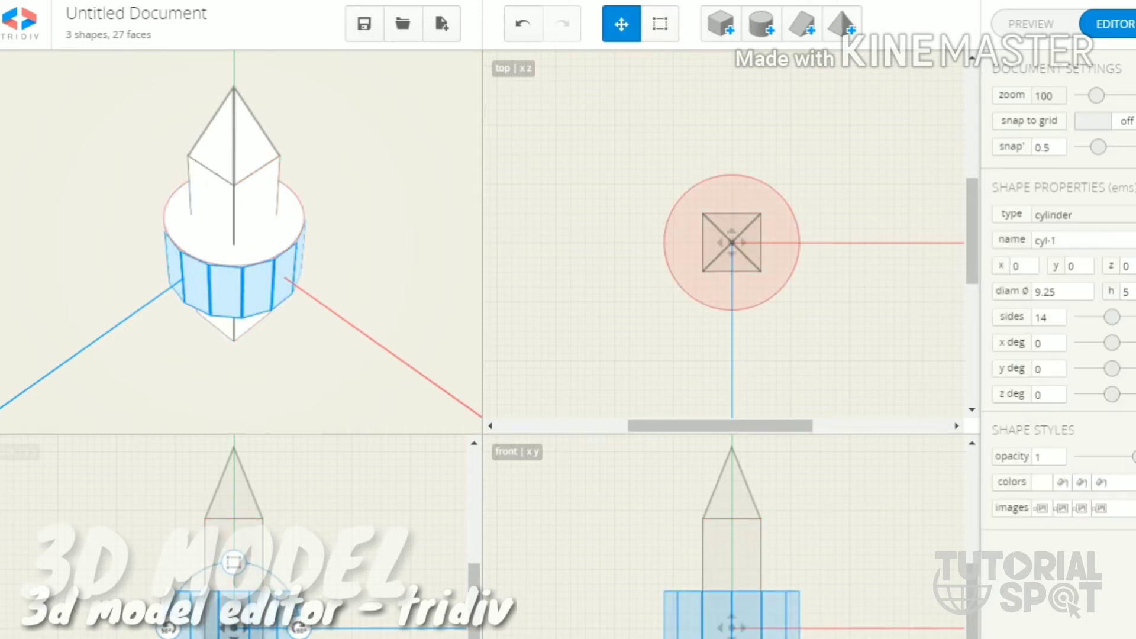
drag(233, 568, 232, 607)
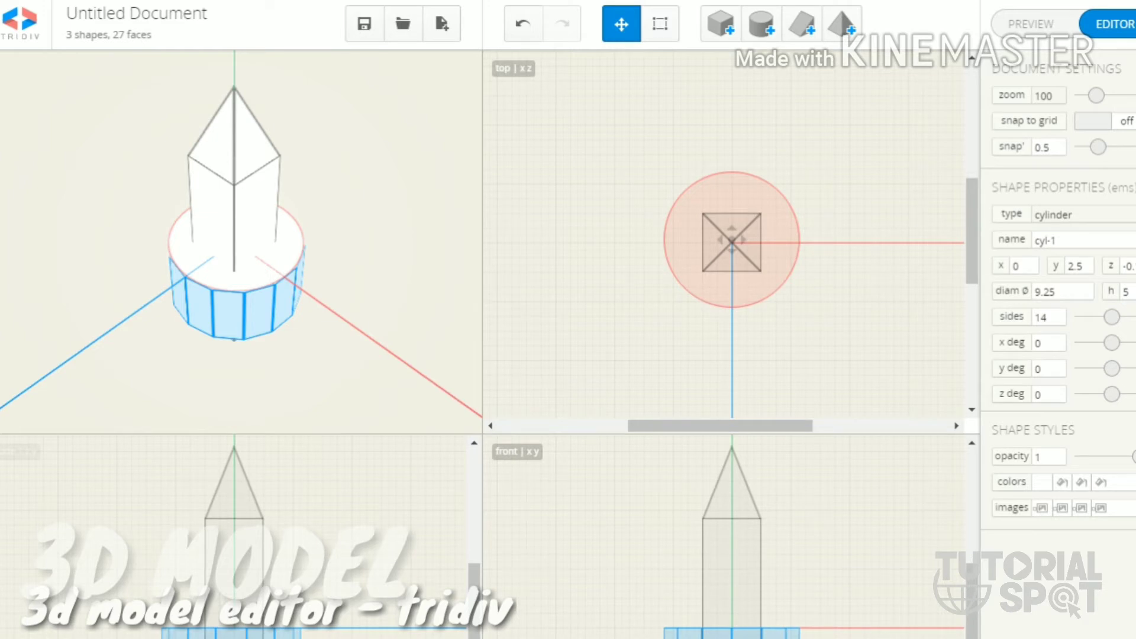
drag(233, 607, 233, 609)
drag(731, 236, 731, 245)
drag(232, 608, 233, 612)
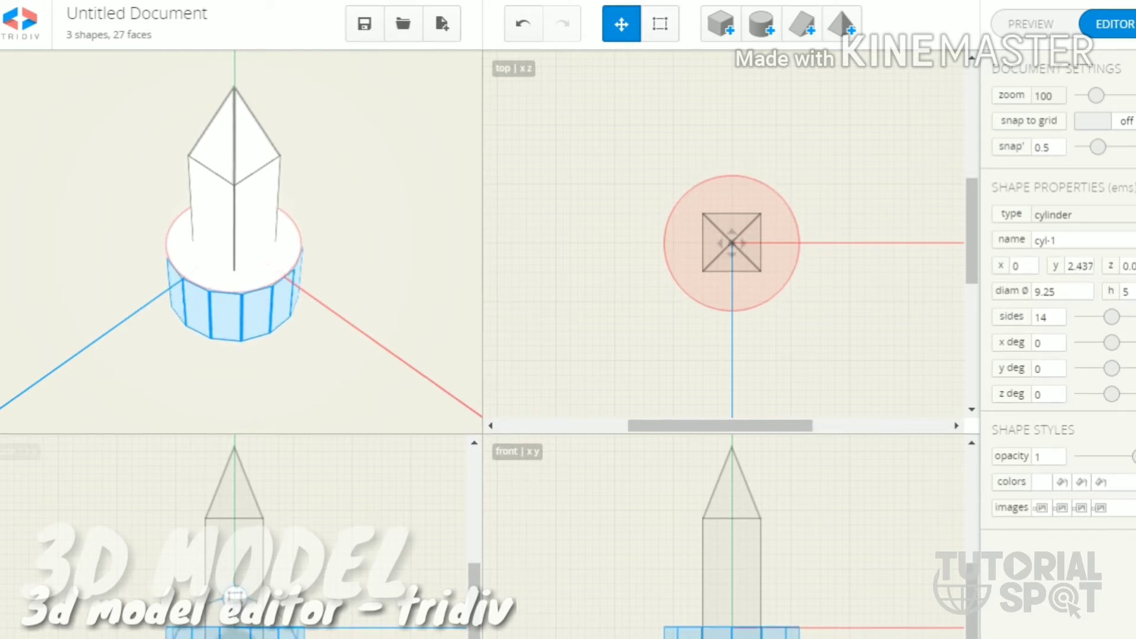
key(Escape)
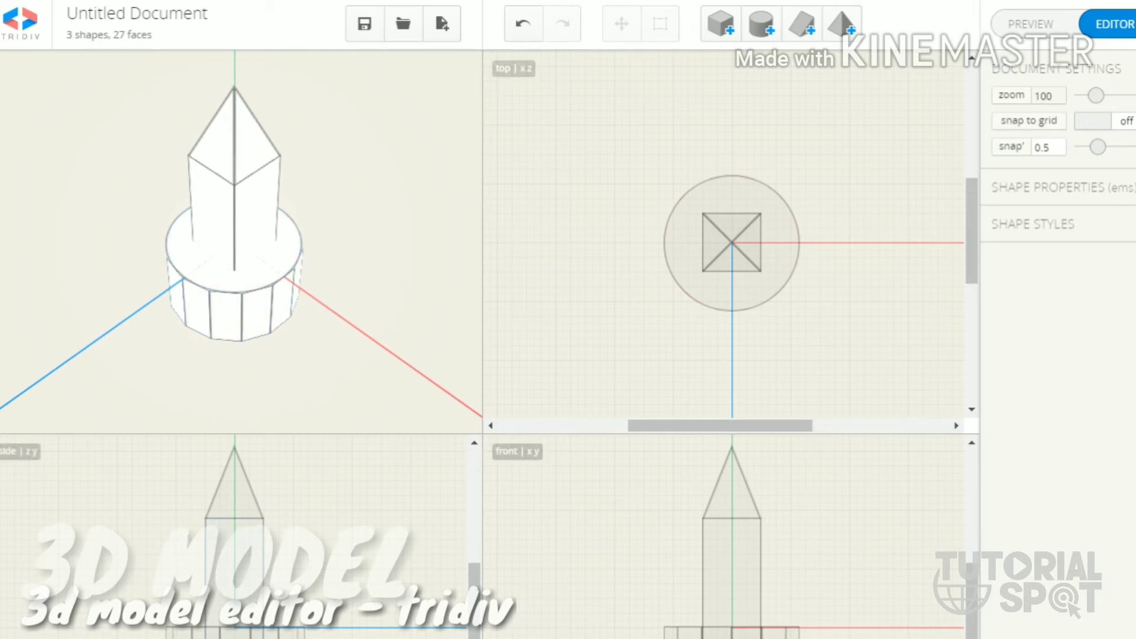
click(1030, 24)
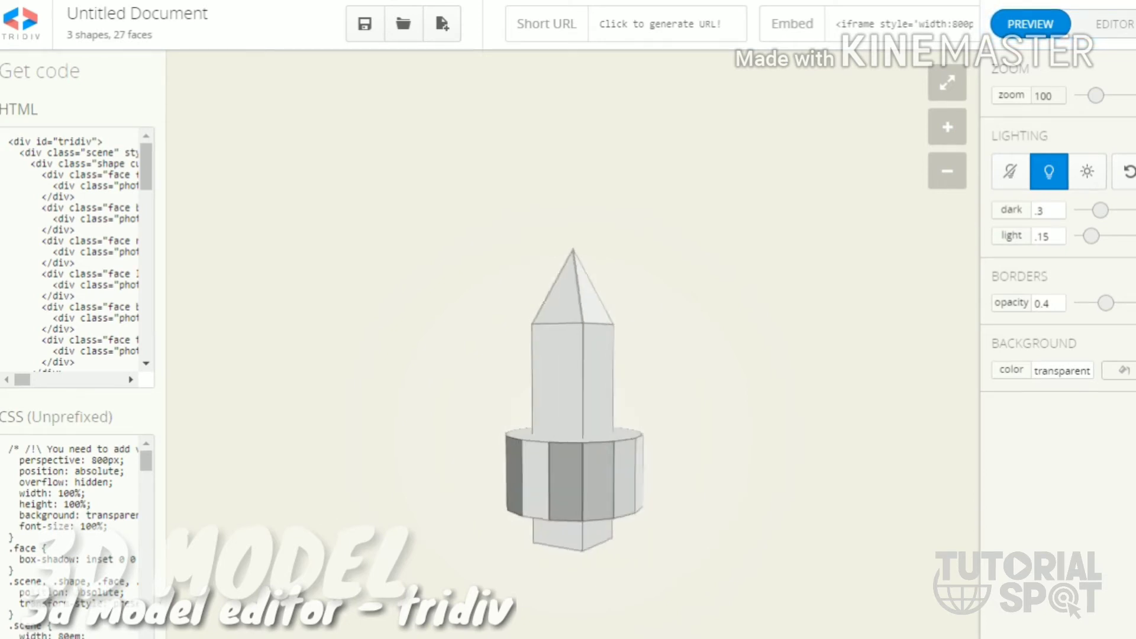
drag(2, 62, 116, 481)
click(267, 266)
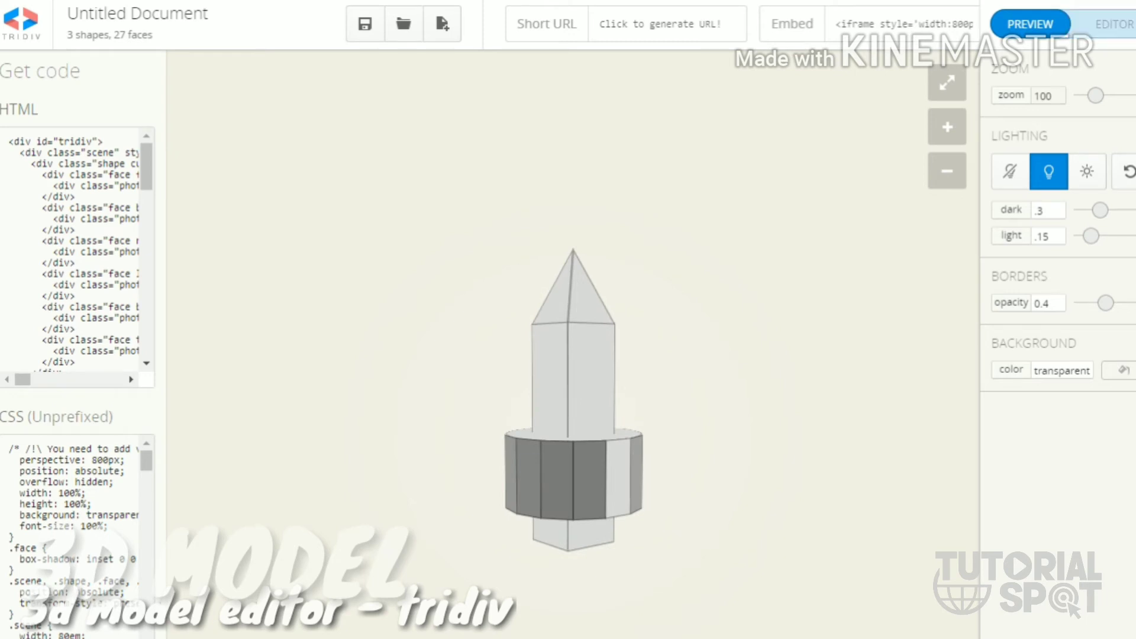
click(1111, 24)
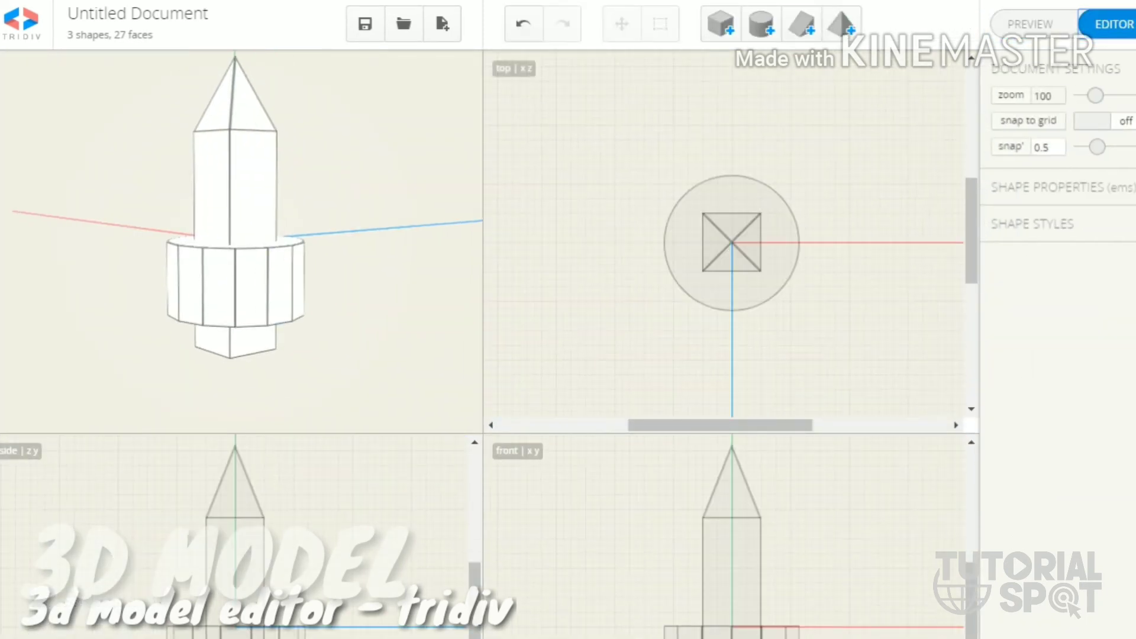
Step: Colour all faces of the cylinder ring light blue (#8080ff)
click(731, 242)
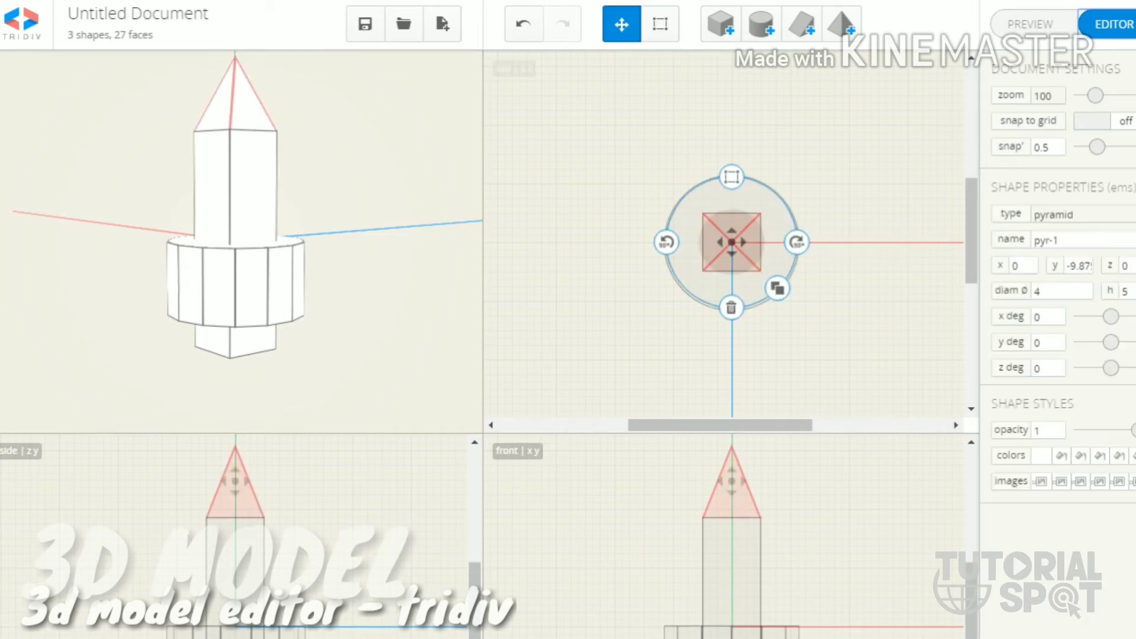
click(235, 282)
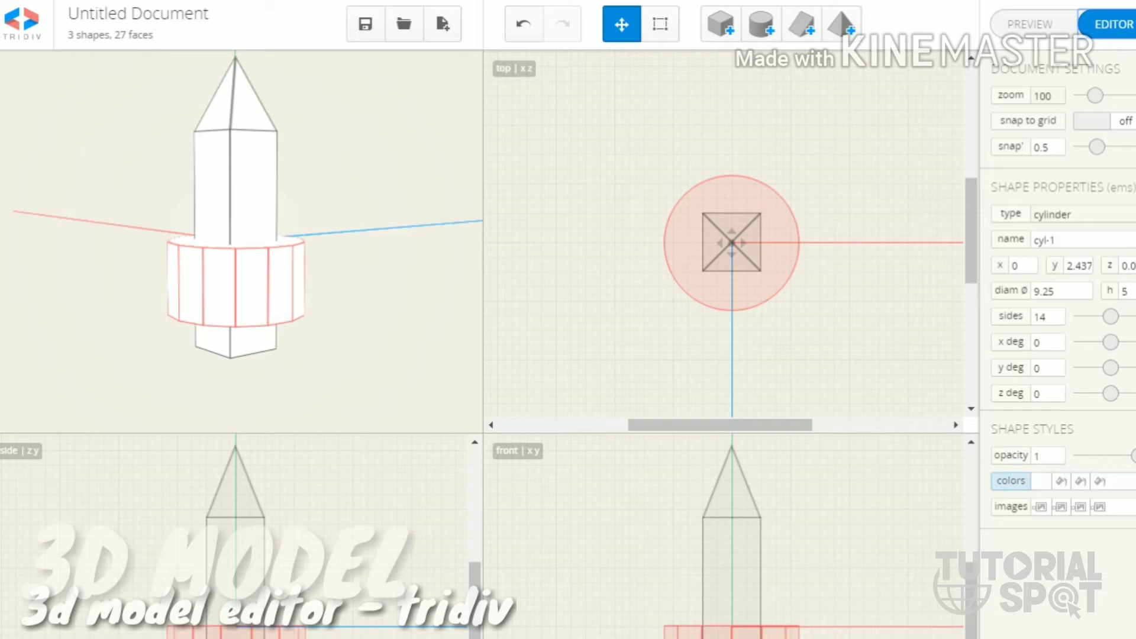
click(1010, 479)
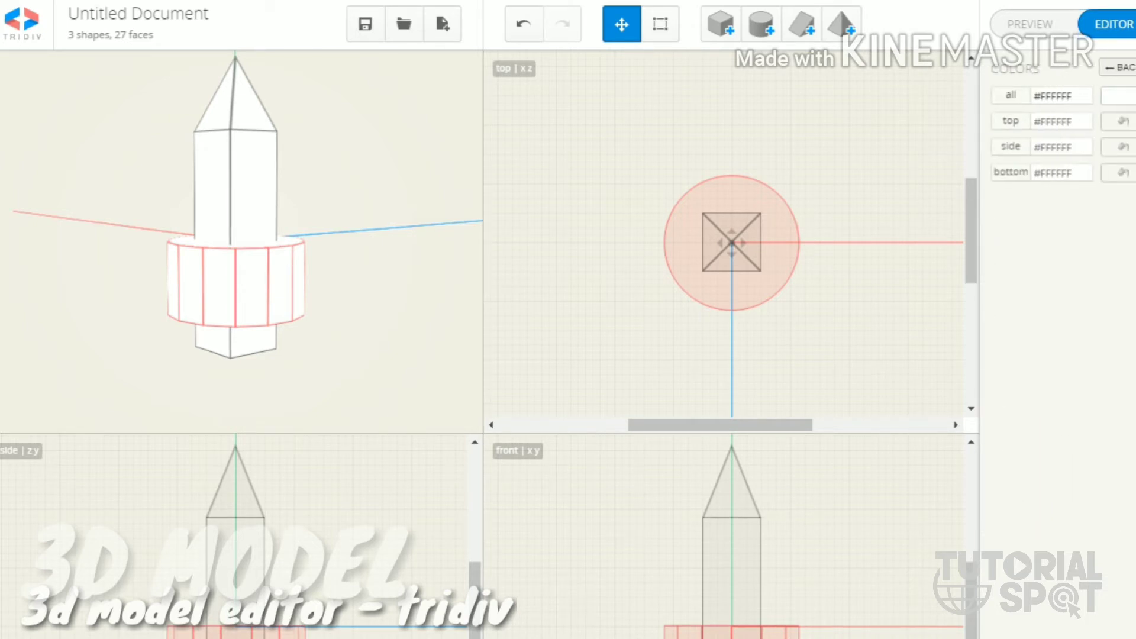
click(1060, 95)
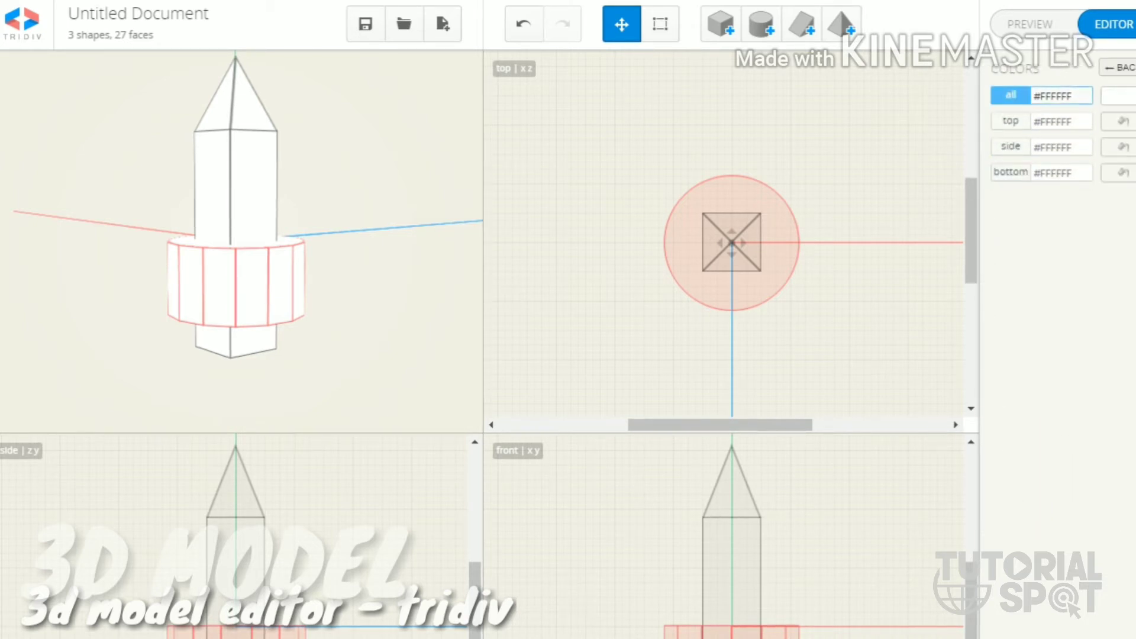
key(ctrl+a)
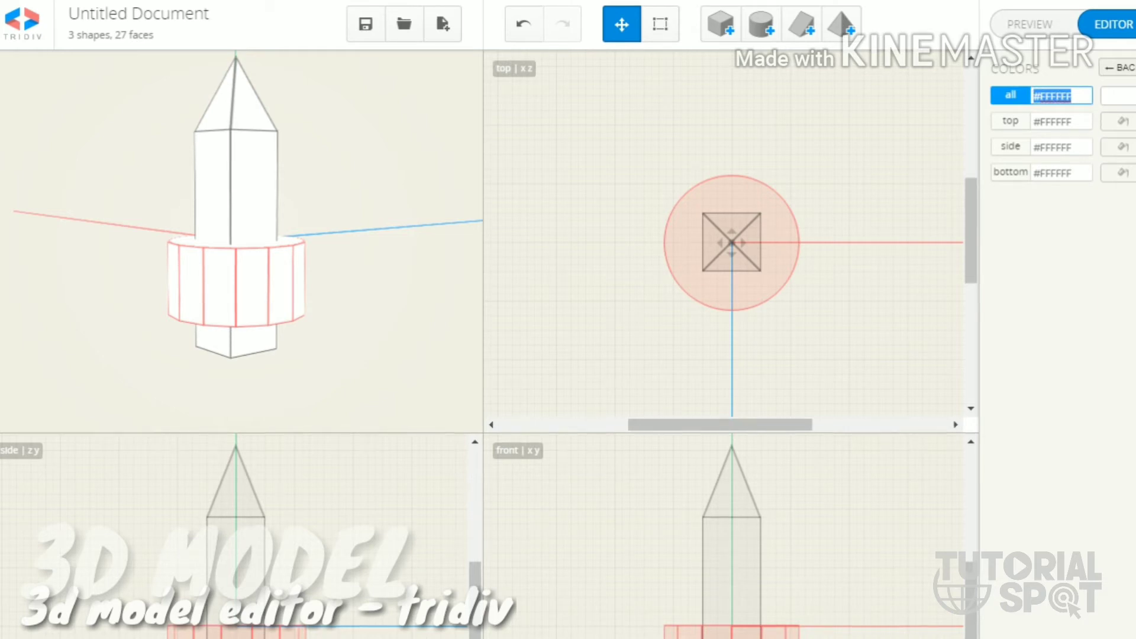
click(1116, 96)
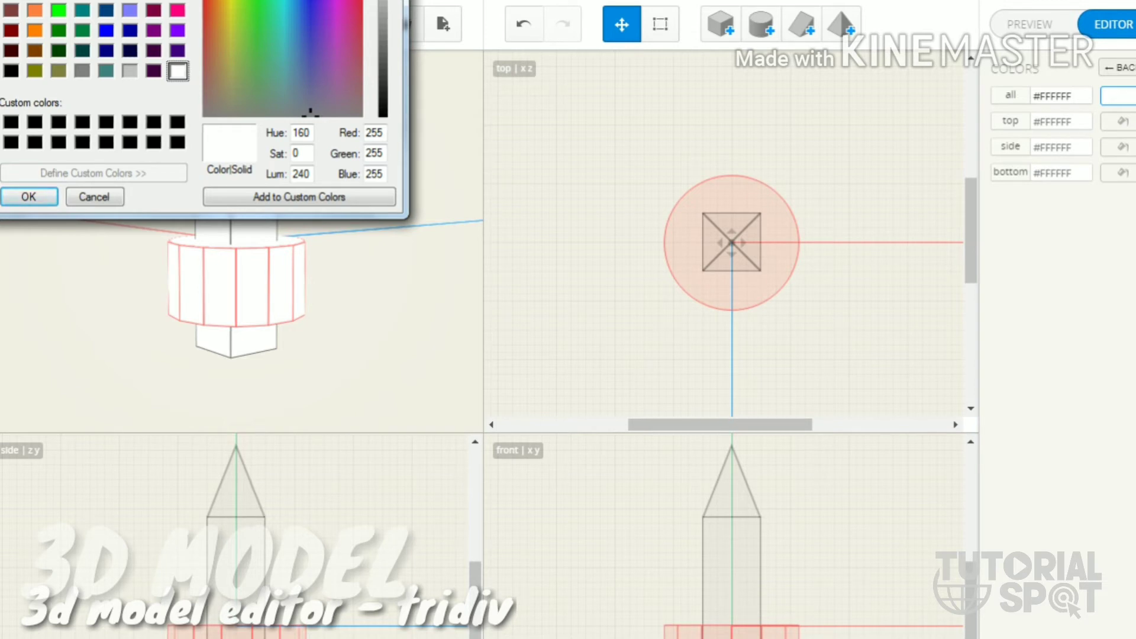
click(130, 10)
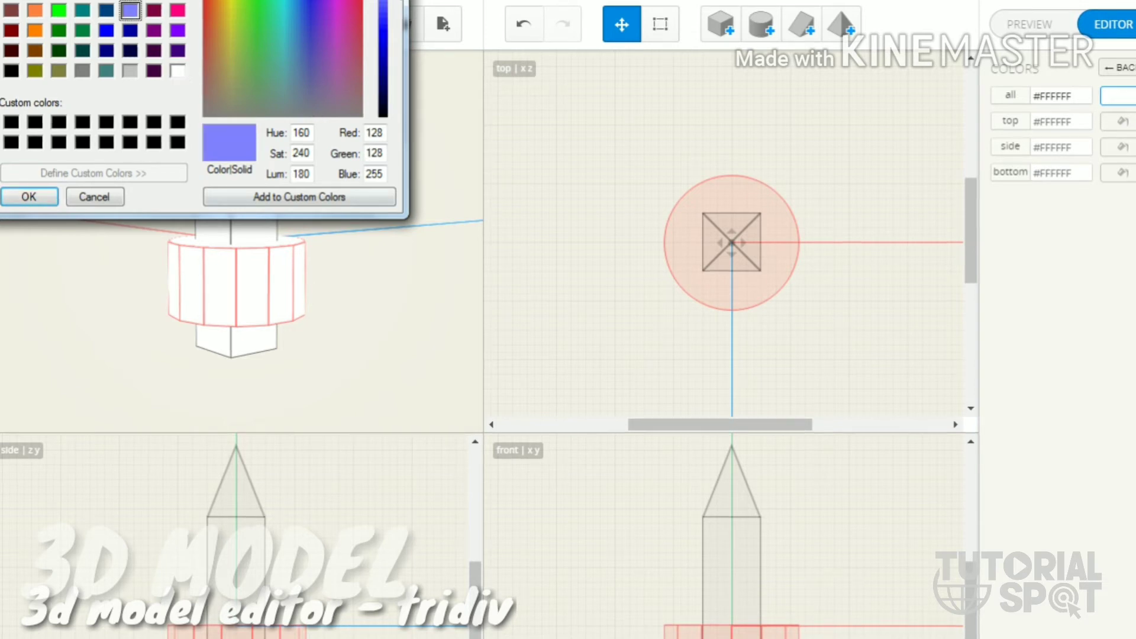
click(29, 196)
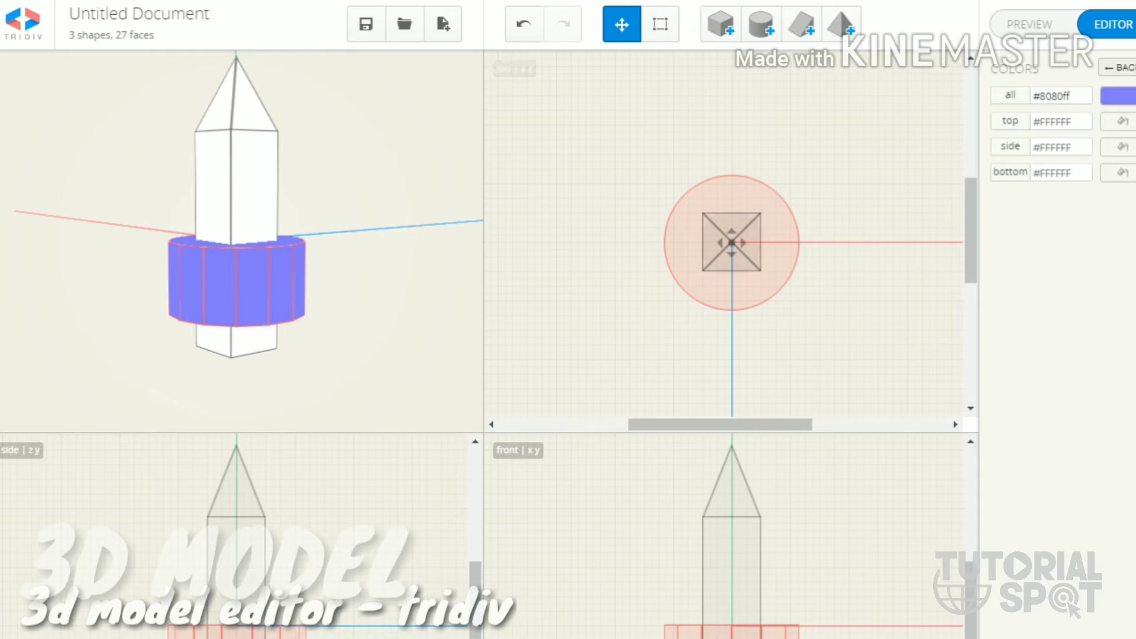
click(236, 178)
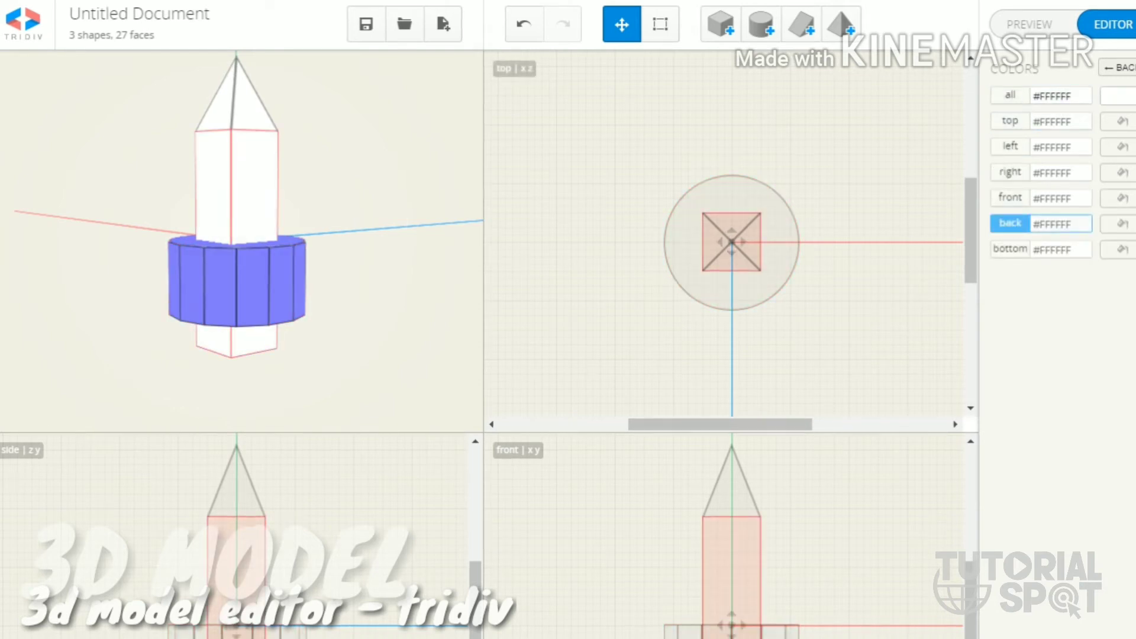
Step: Colour the cuboid orange (#ff8040) and the pyramid red
click(1116, 95)
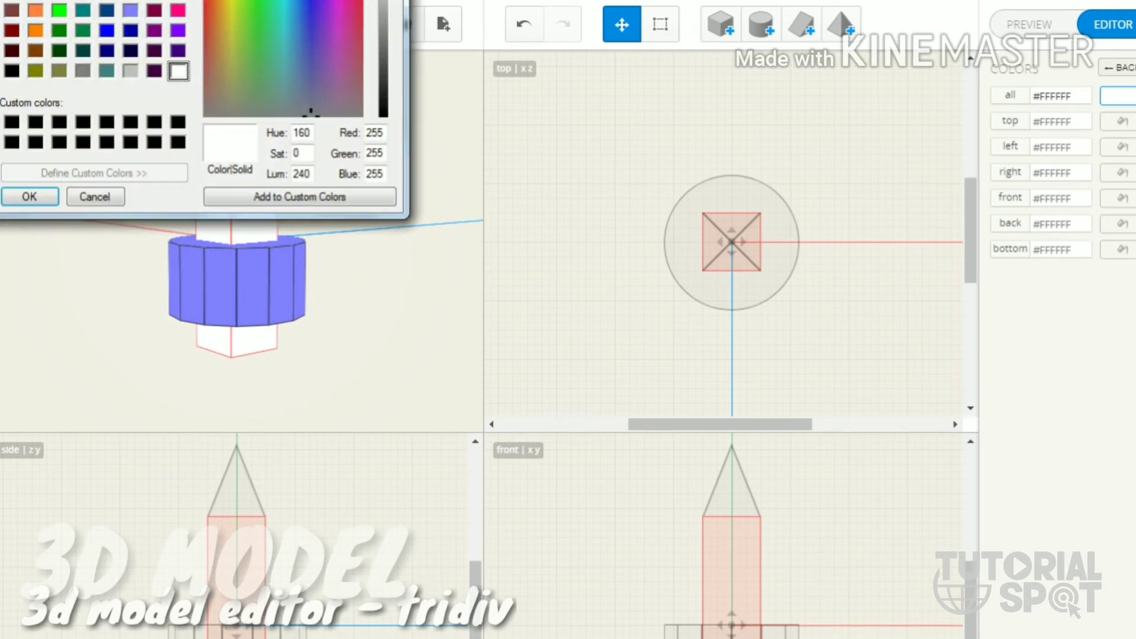
click(34, 10)
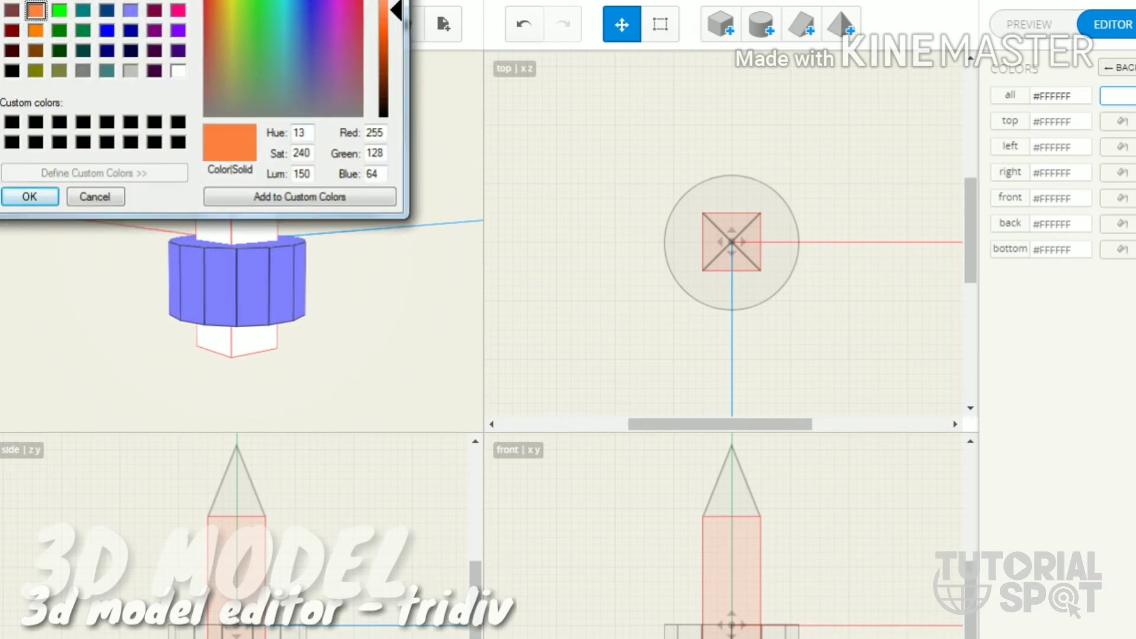
key(Return)
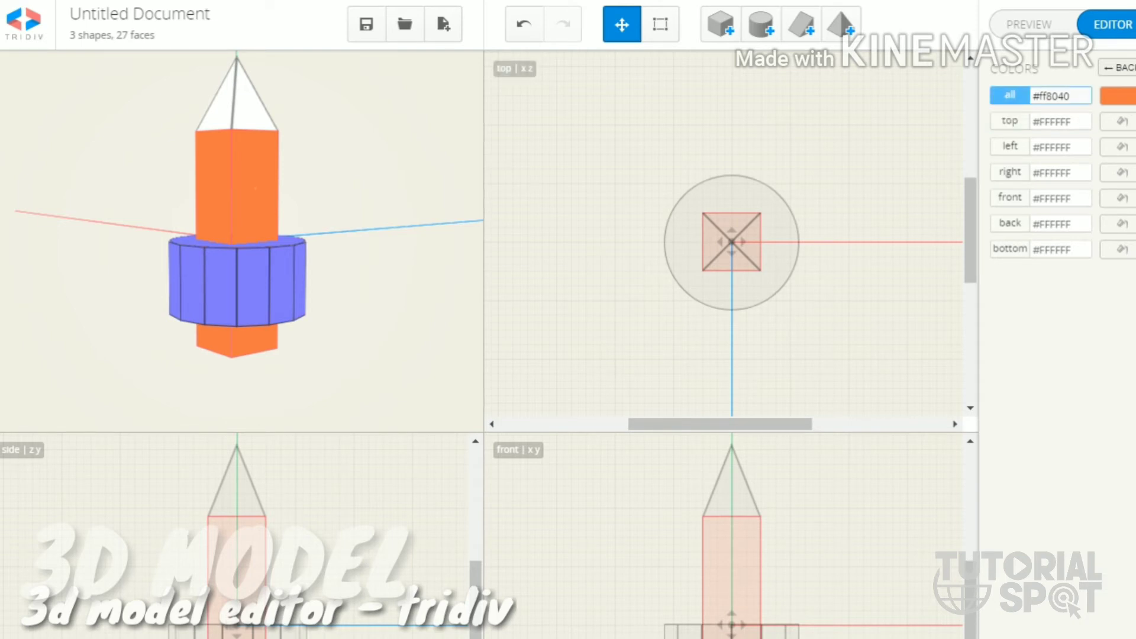
key(Tab)
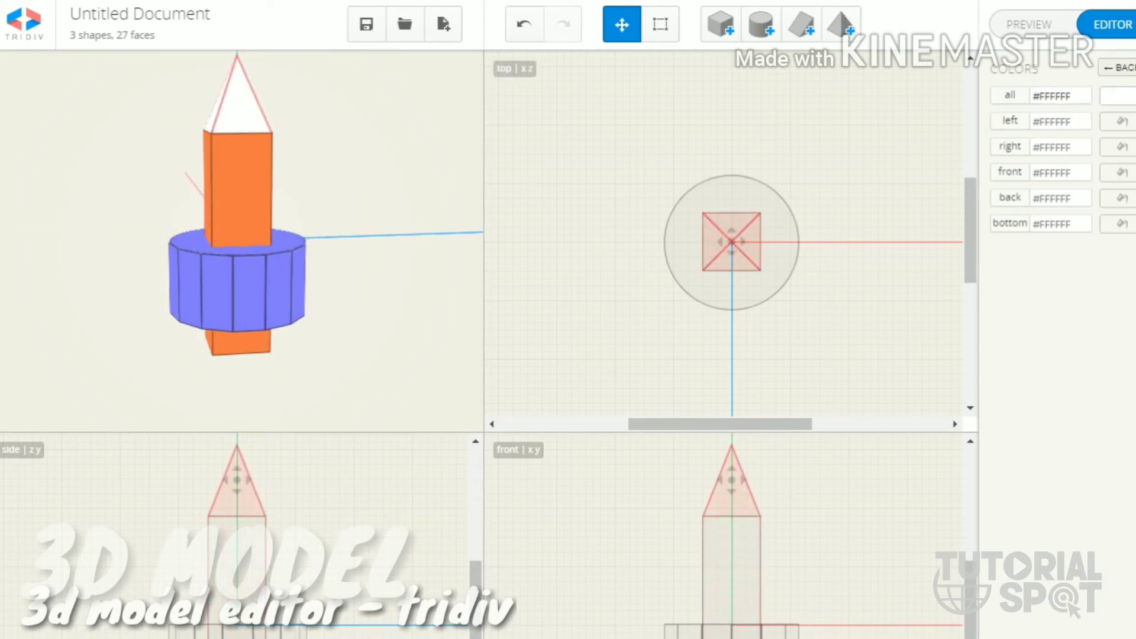
key(Return)
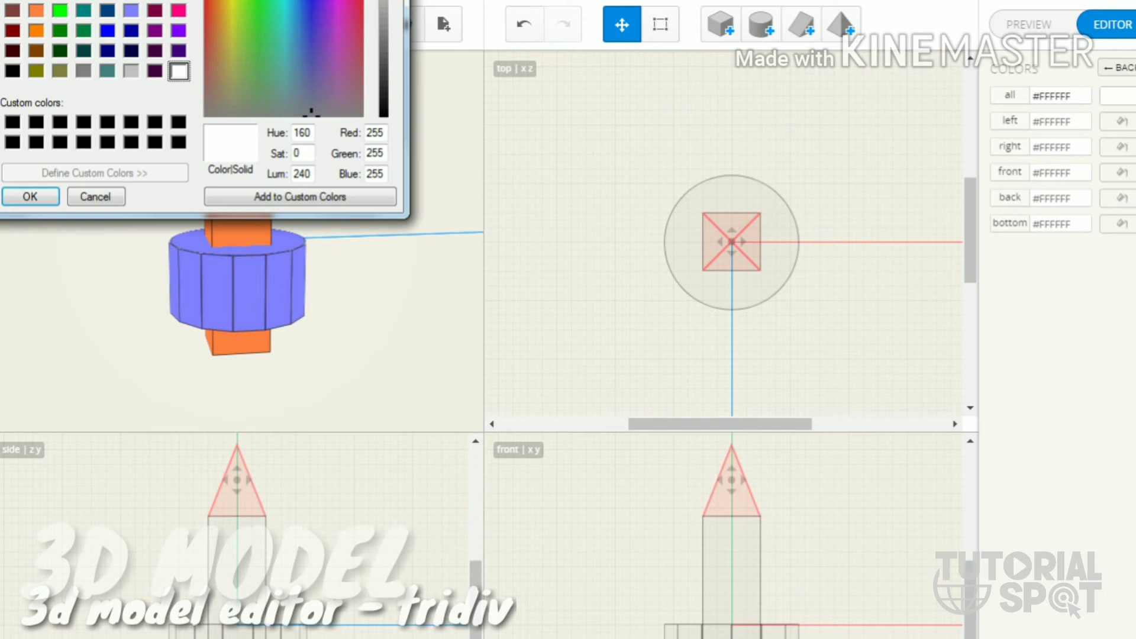
click(205, 3)
key(Return)
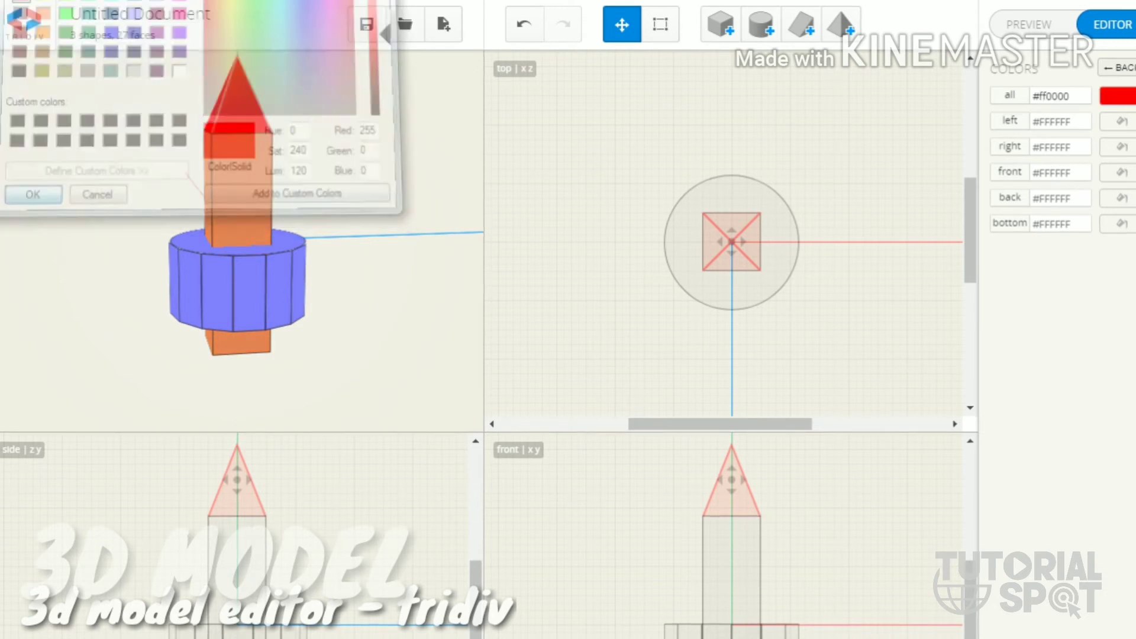
Step: Change the pyramid from red to orange (#ff8040) to match the cuboid
drag(239, 178, 240, 355)
drag(240, 239, 240, 293)
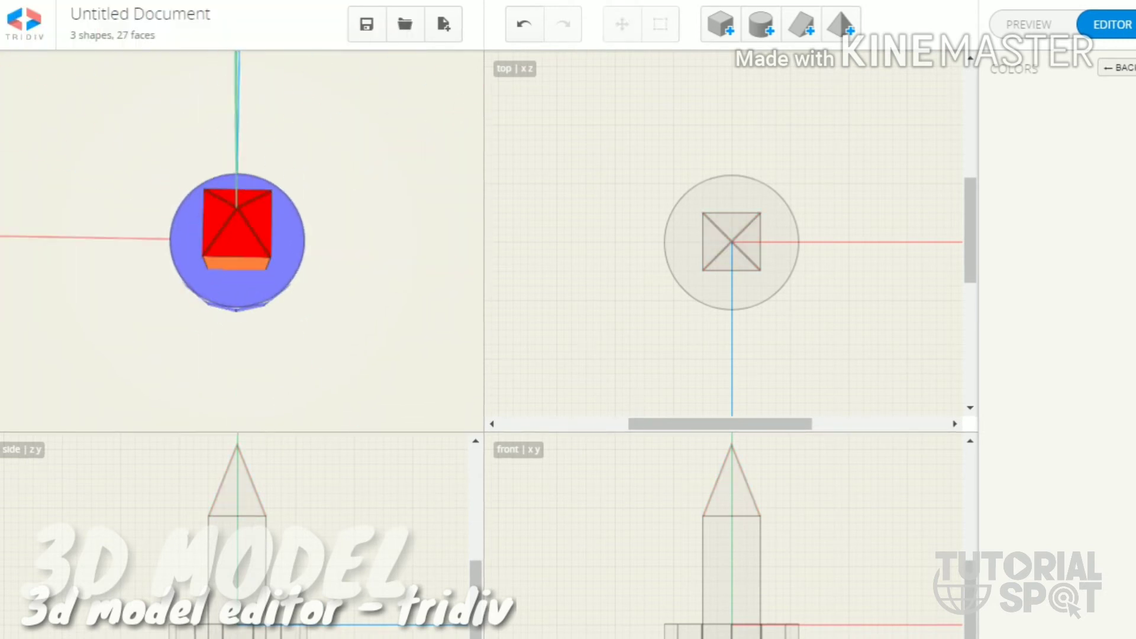
drag(240, 239, 311, 240)
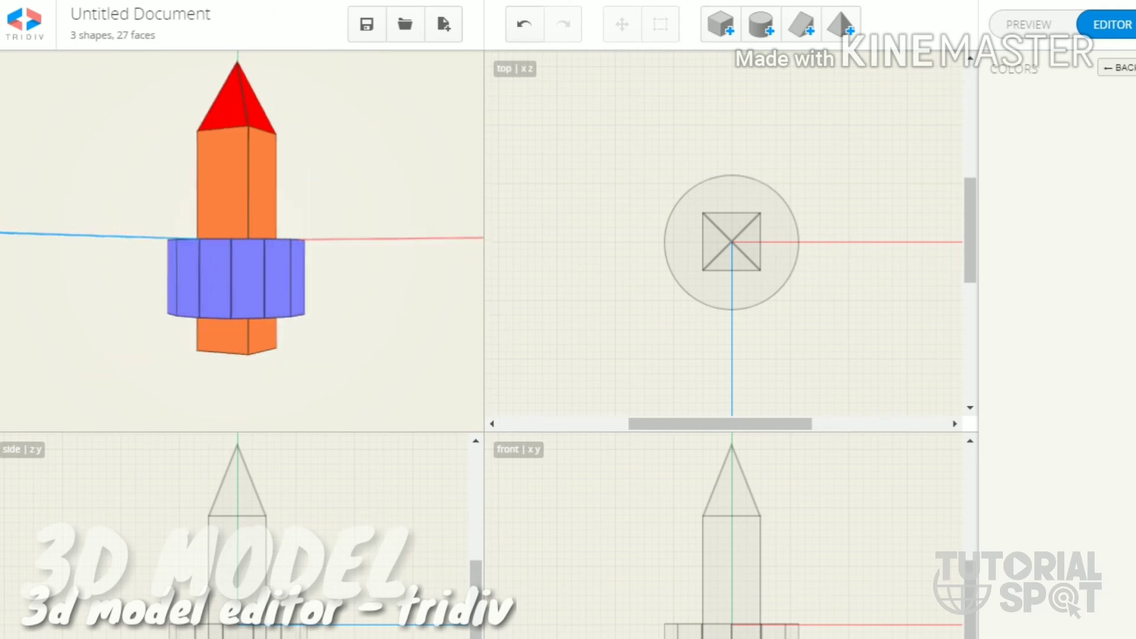
drag(239, 241, 293, 221)
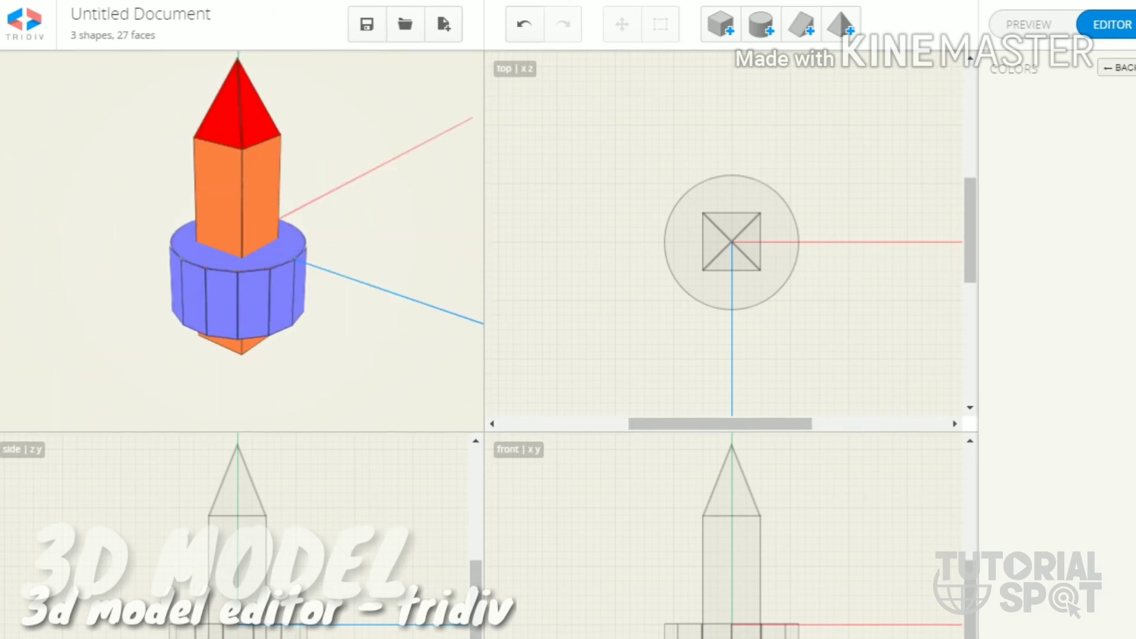
click(237, 102)
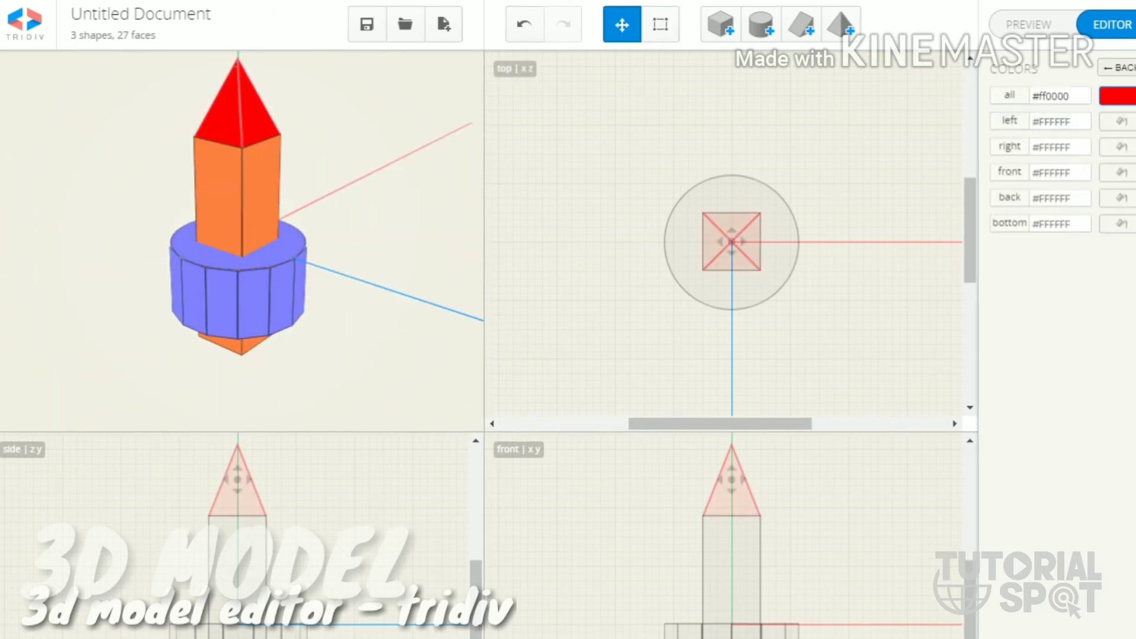
click(36, 10)
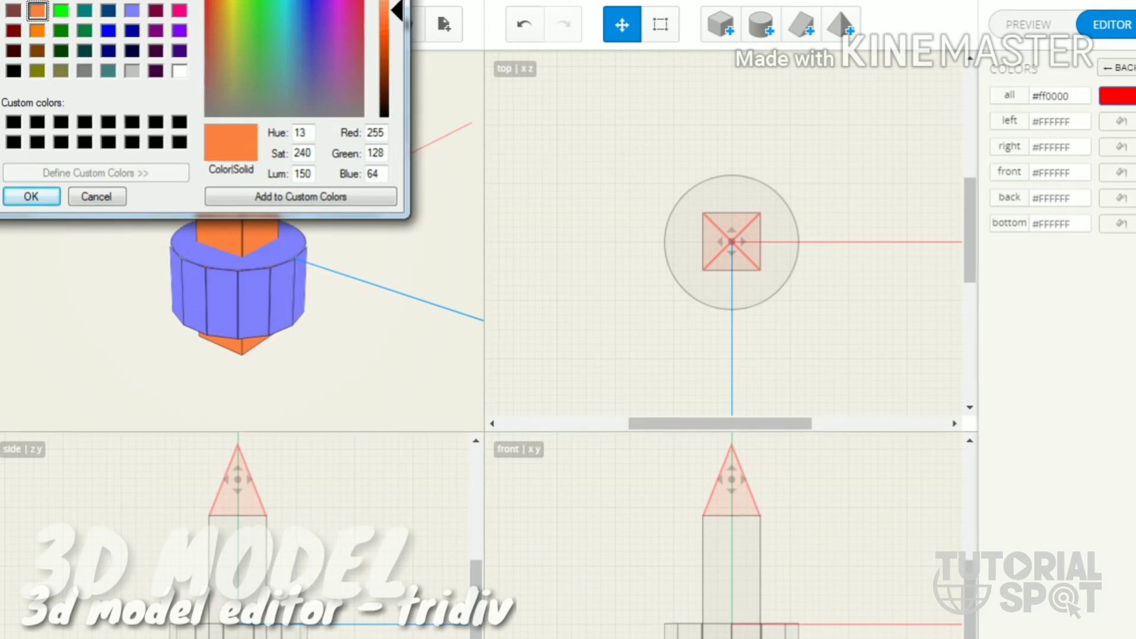
click(32, 196)
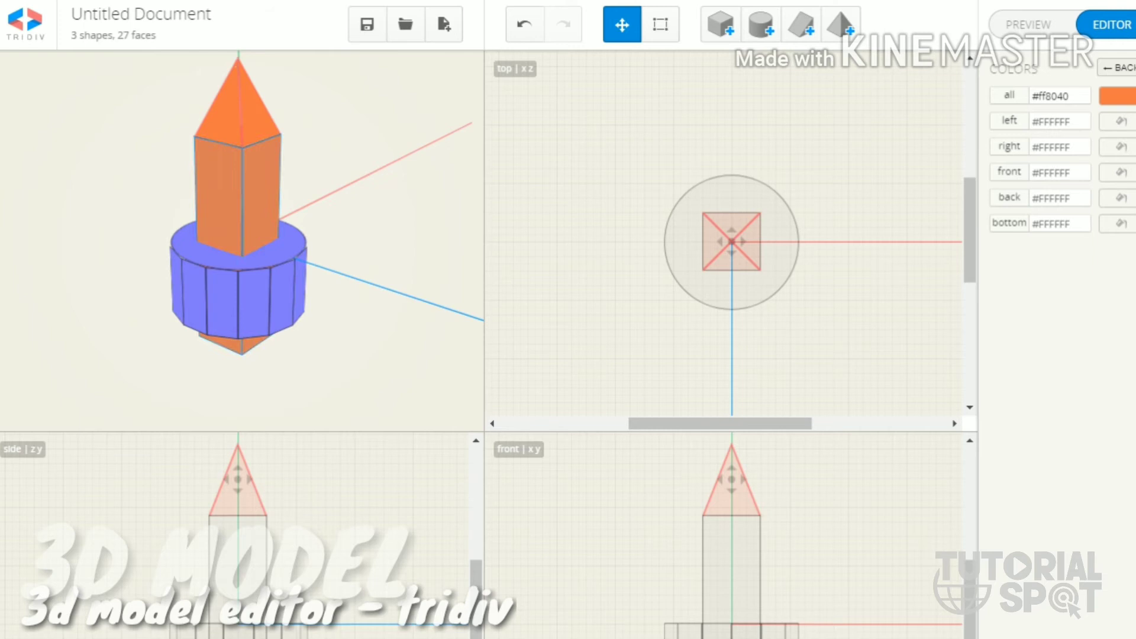
click(772, 284)
mouse_move(240, 267)
mouse_down()
mouse_move(239, 178)
mouse_move(266, 222)
mouse_move(249, 177)
mouse_move(240, 266)
mouse_up()
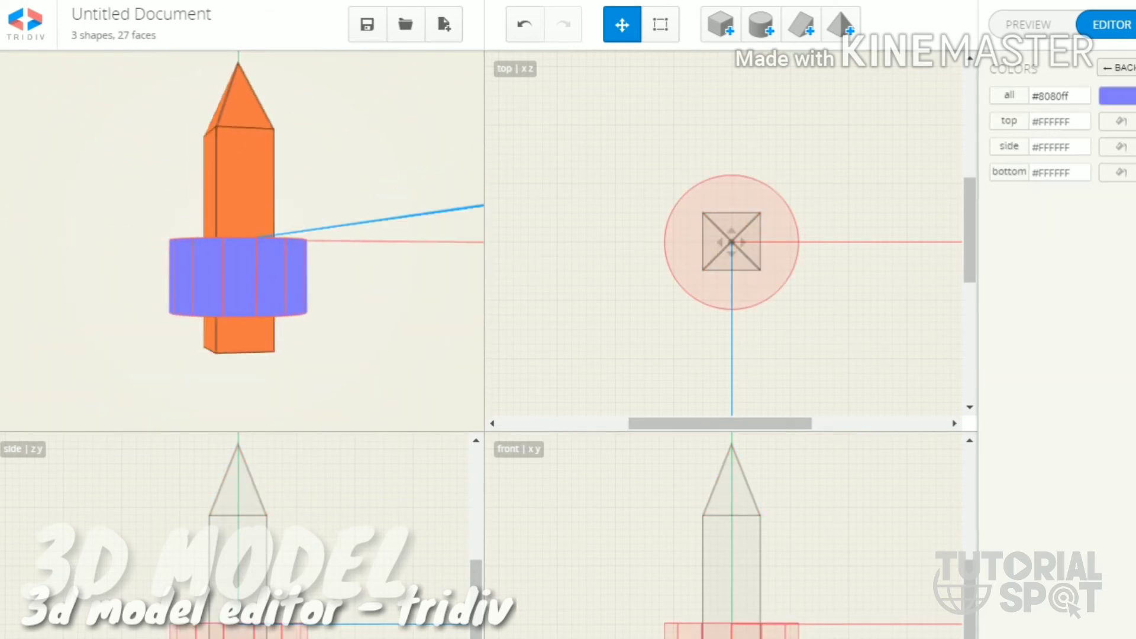
Step: Preview the tower with border opacity 0.35, dark shading 0.03 and light 0
click(1027, 25)
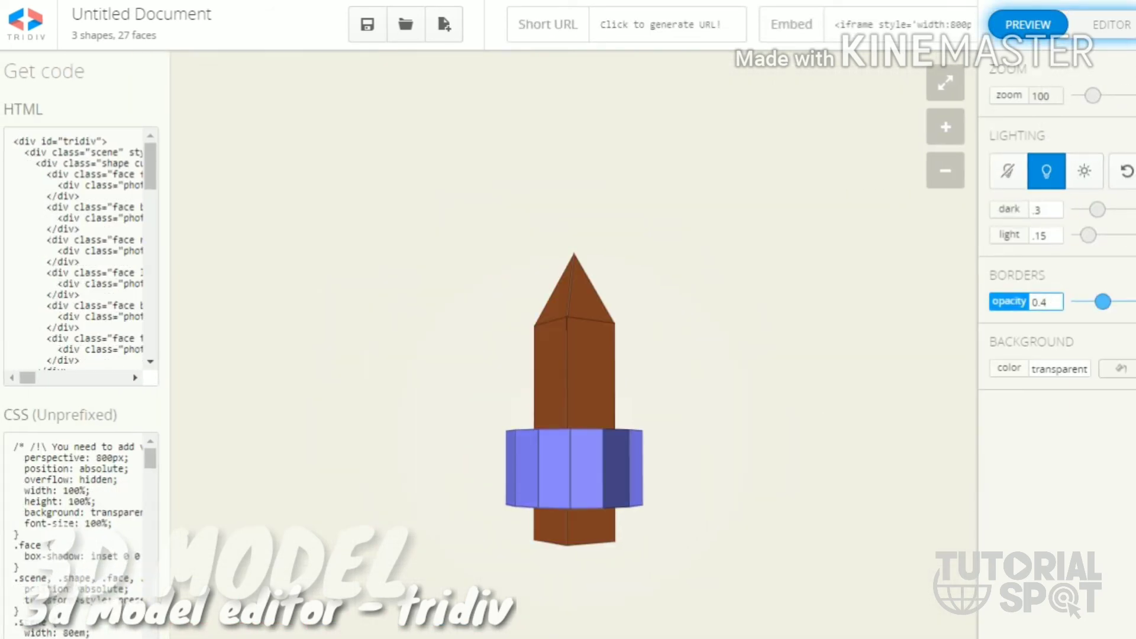
drag(1103, 302, 1100, 301)
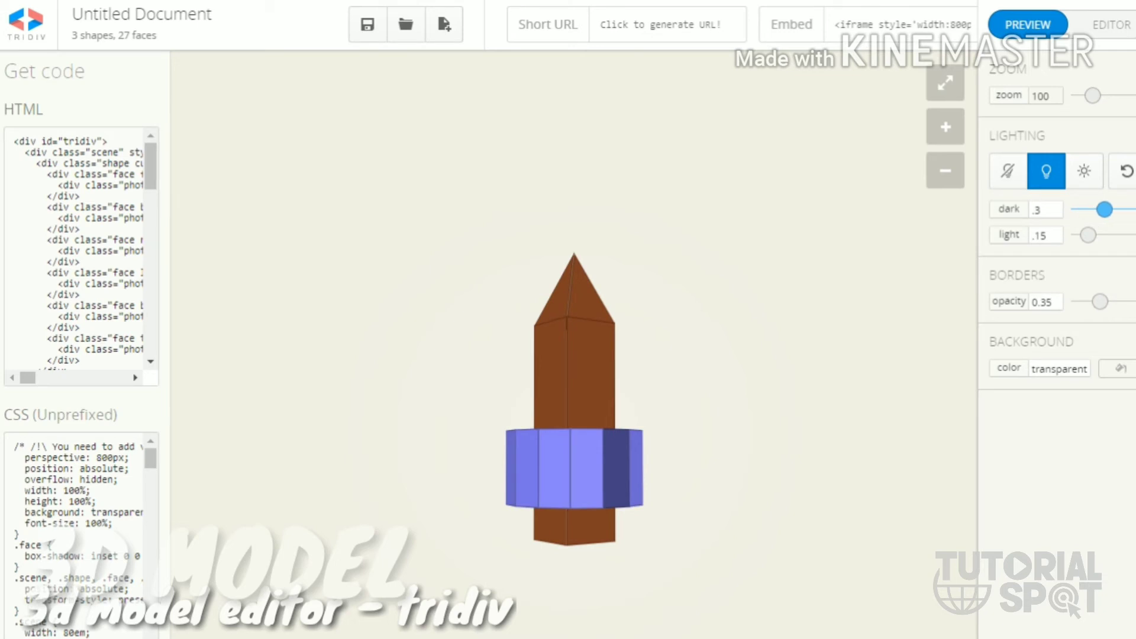
mouse_move(1099, 210)
mouse_down()
mouse_move(1081, 210)
mouse_move(1080, 234)
mouse_up()
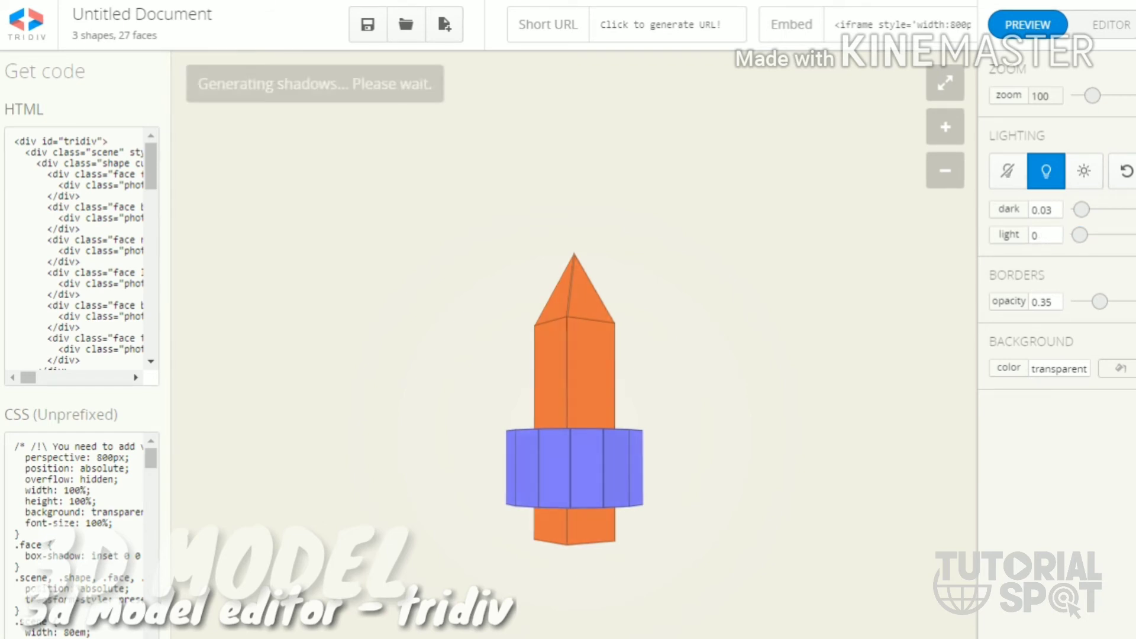
drag(574, 373, 574, 461)
drag(575, 373, 575, 462)
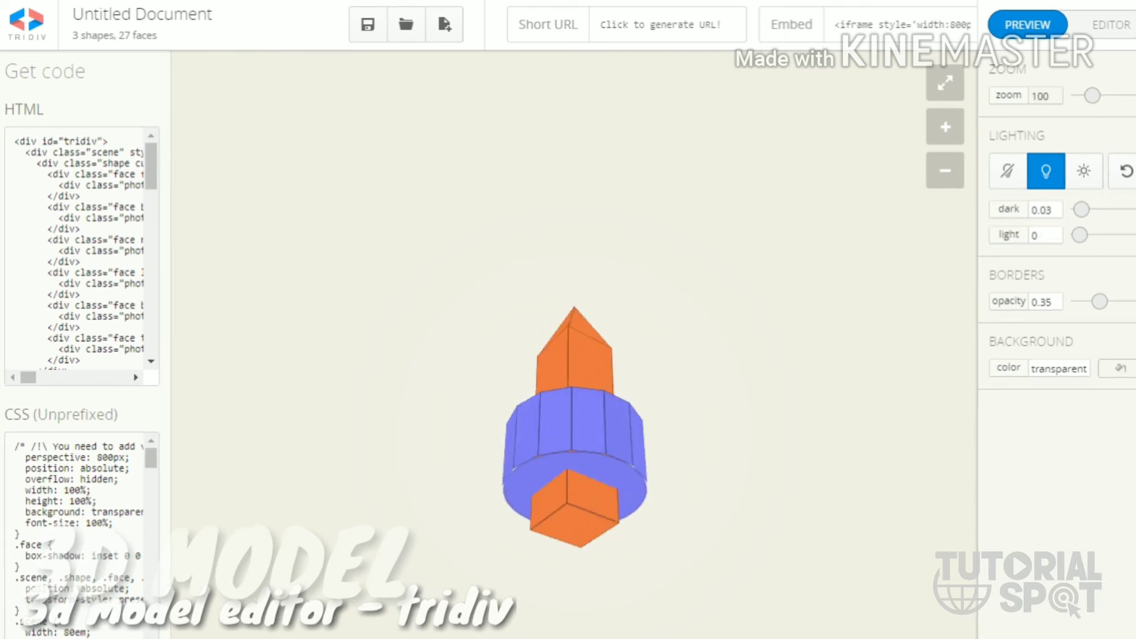
drag(575, 417, 575, 381)
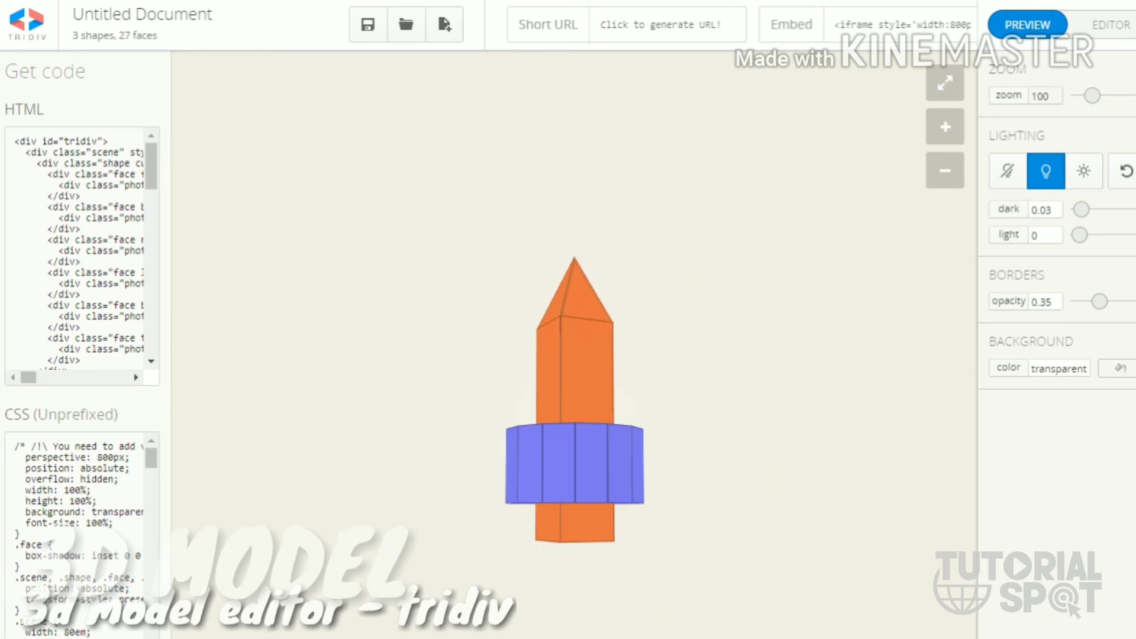
Step: Select and copy the model's full iframe embed code
click(896, 24)
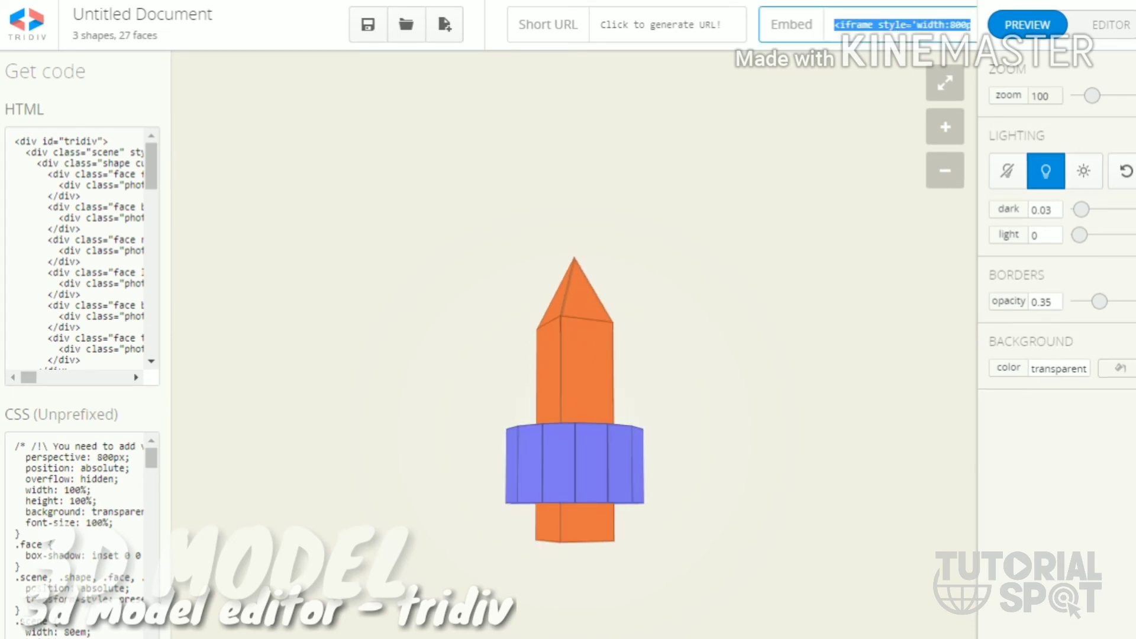
drag(834, 25, 972, 24)
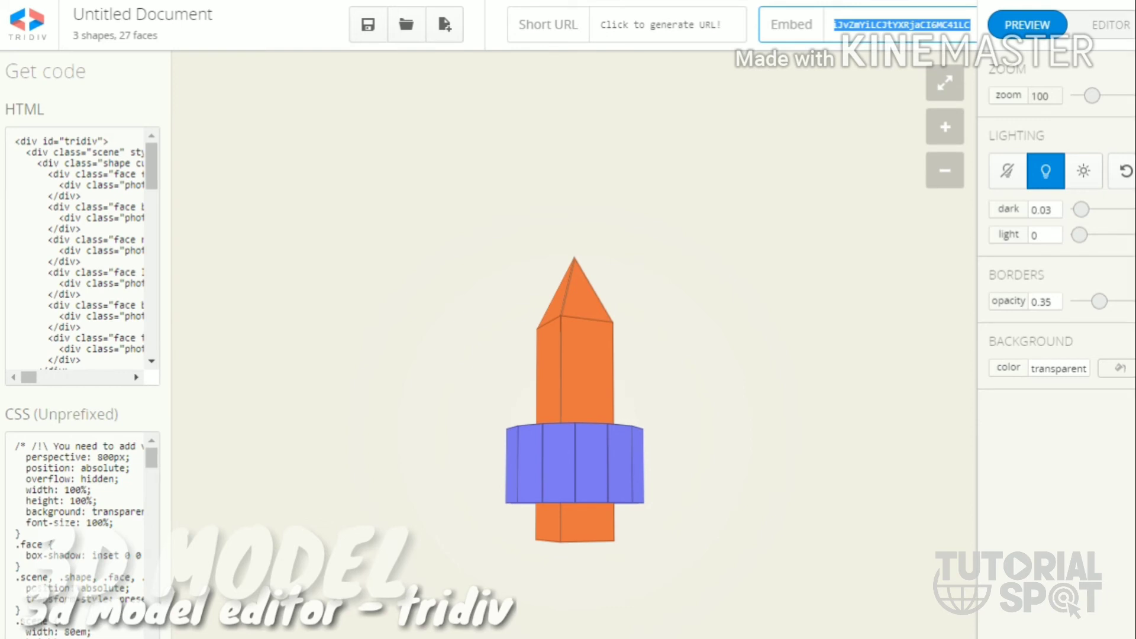
key(Tab)
mouse_move(16, 140)
mouse_down()
mouse_move(98, 337)
mouse_move(86, 363)
mouse_up()
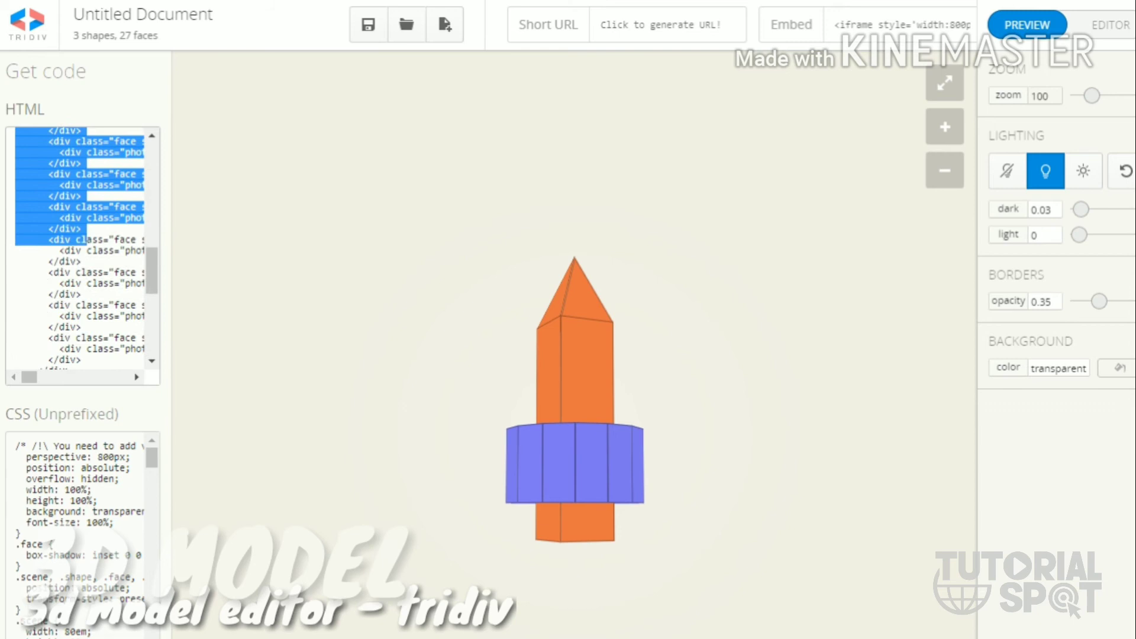
key(shift+Tab)
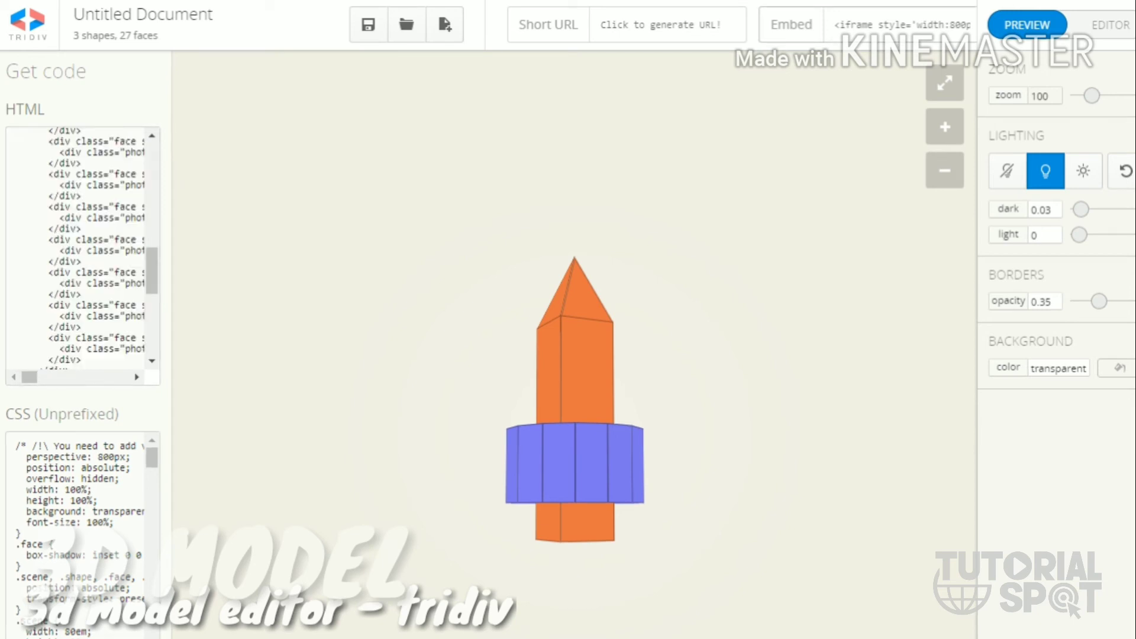
key(Tab)
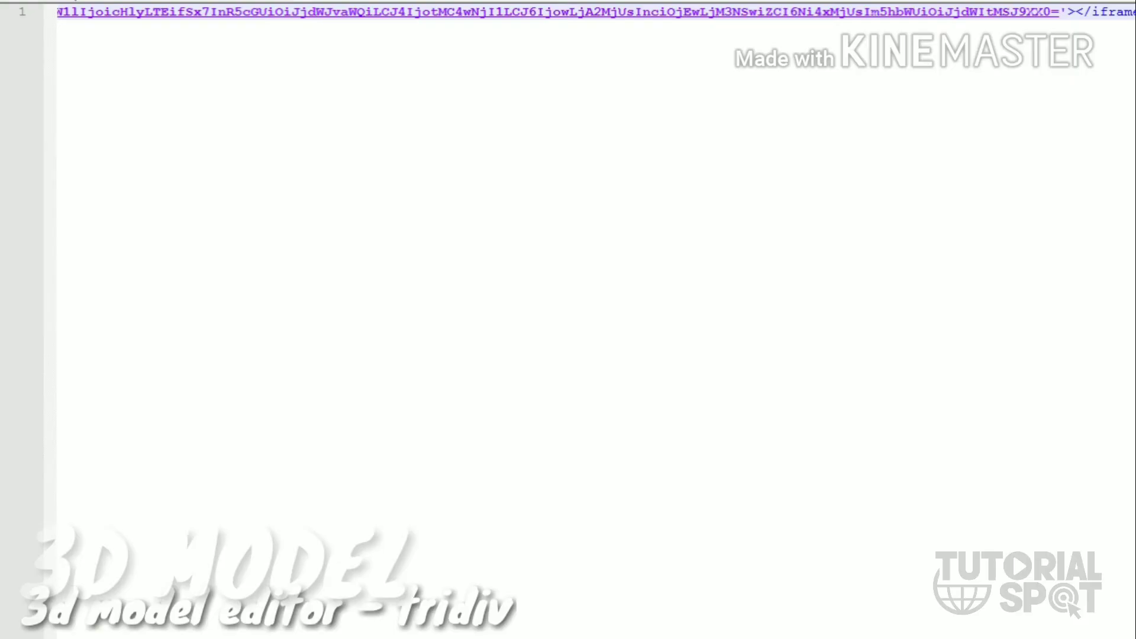
Step: Paste the Tridiv iframe embed code into line 1 and move to the line's end
key(ctrl+a)
key(End)
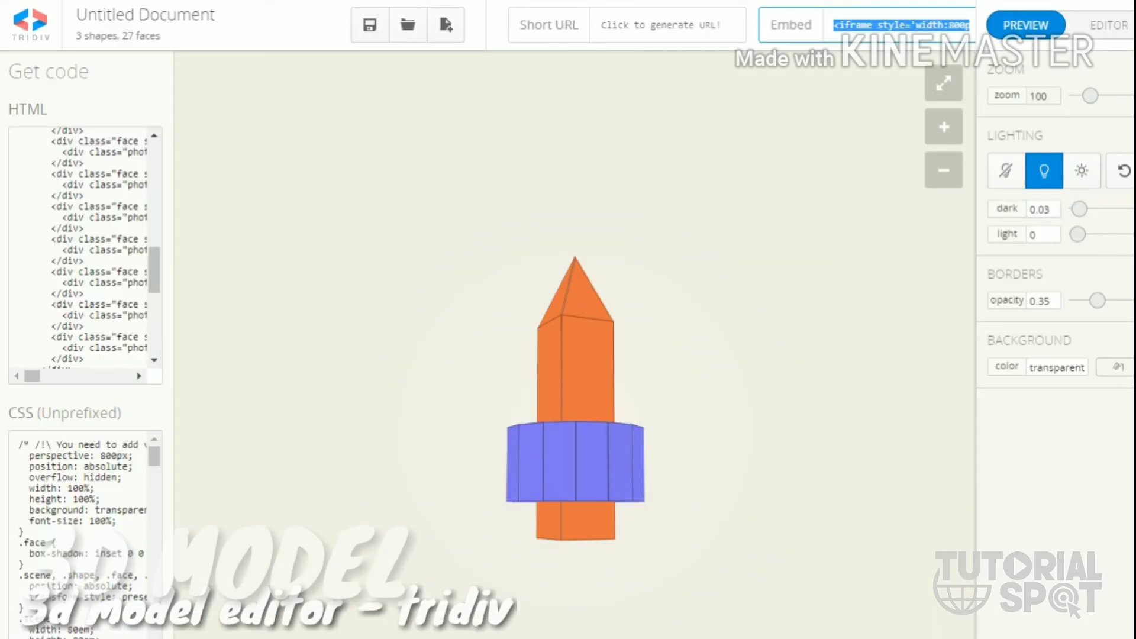
Step: Save the model to local storage with the title LecturerSpot
click(369, 26)
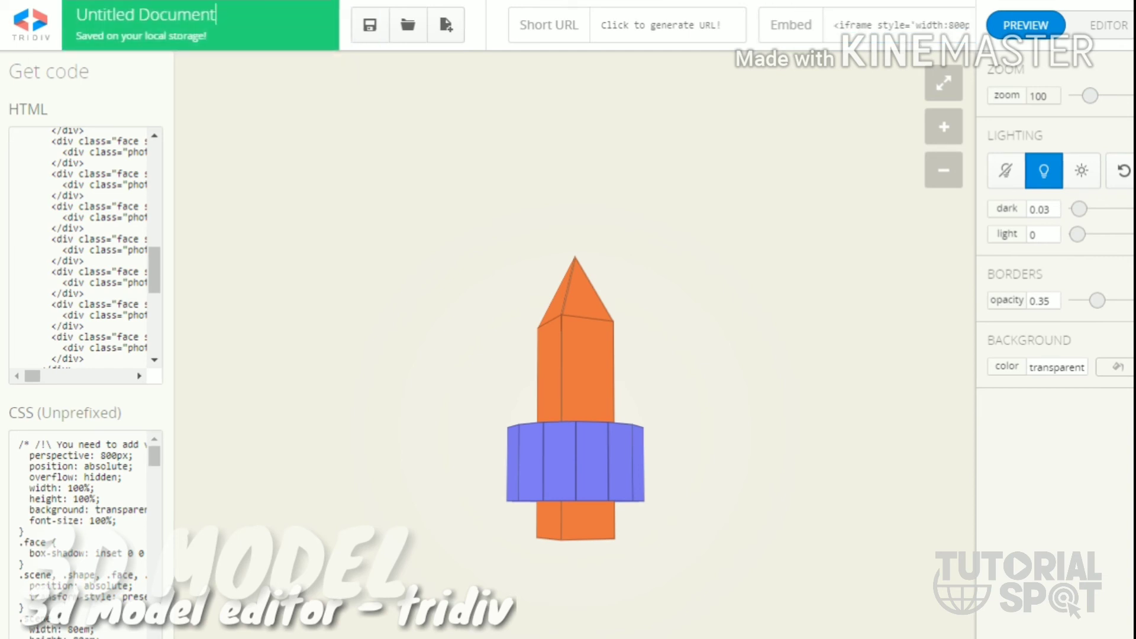
key(BackSpace)
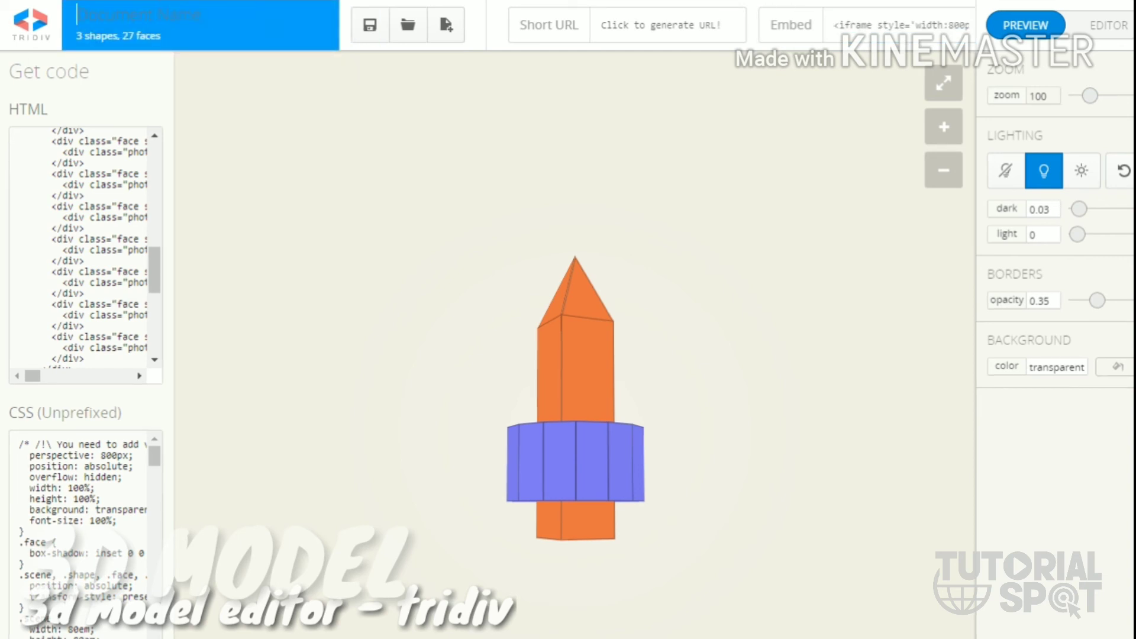
text(Lectu)
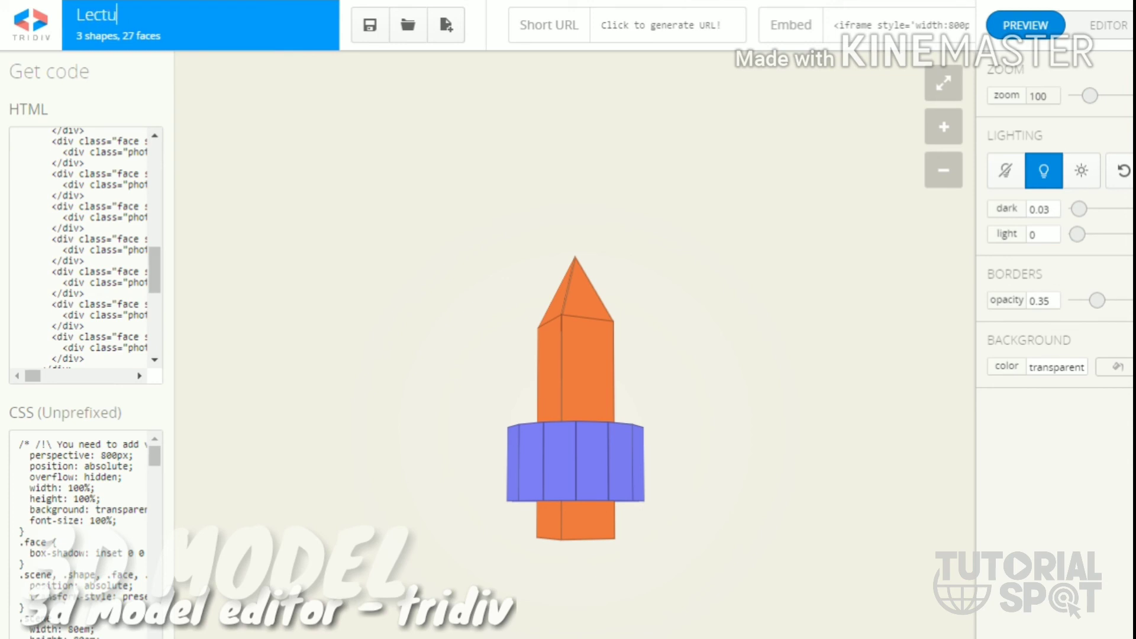
text(rer)
key(BackSpace)
text(Spot)
key(Return)
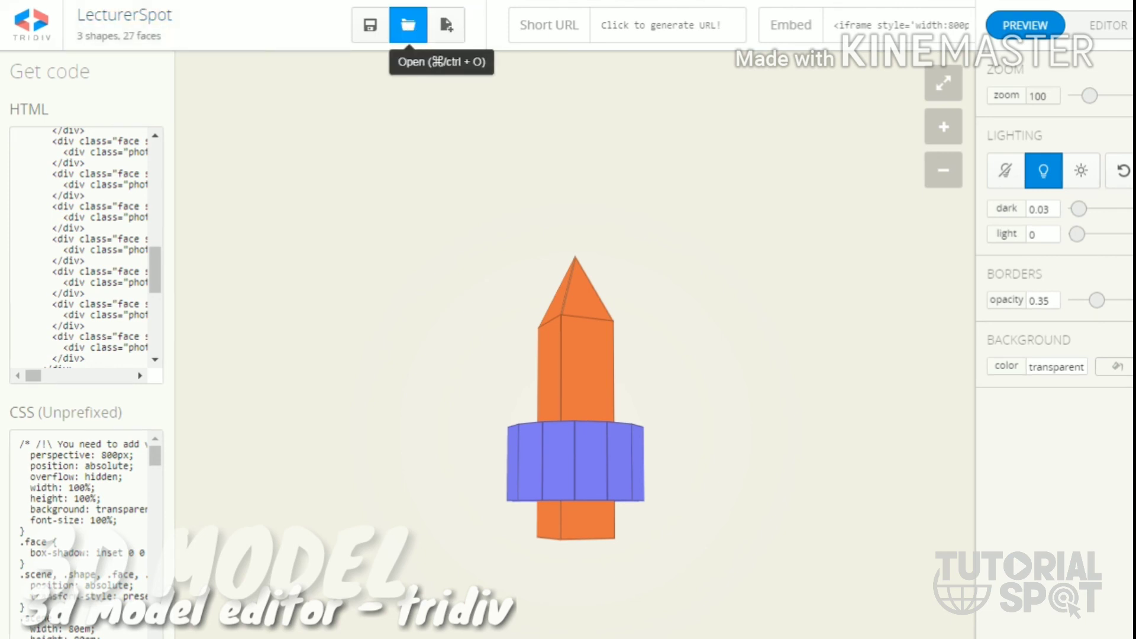
Step: Check the Open list, New document prompt and About info, closing each unchanged
click(408, 26)
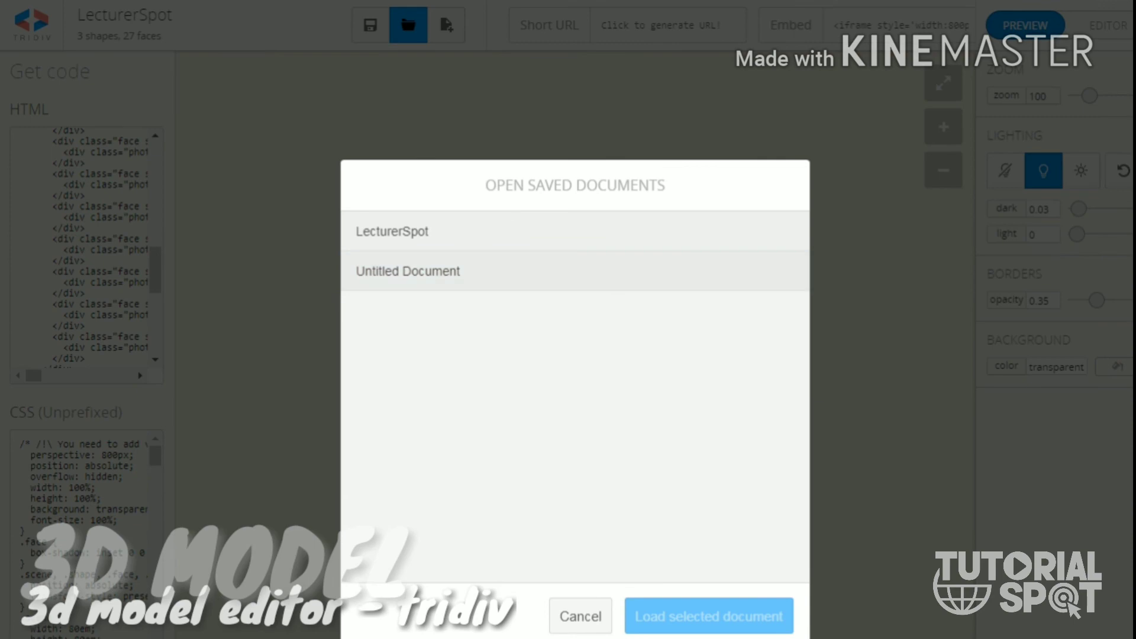
click(580, 616)
click(446, 25)
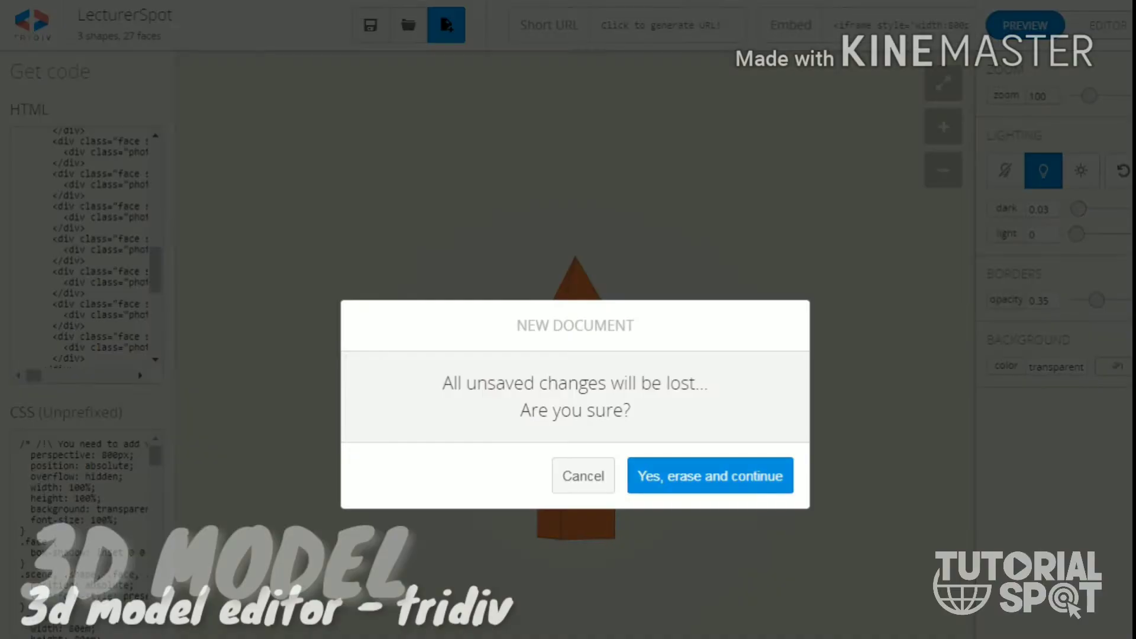
click(583, 475)
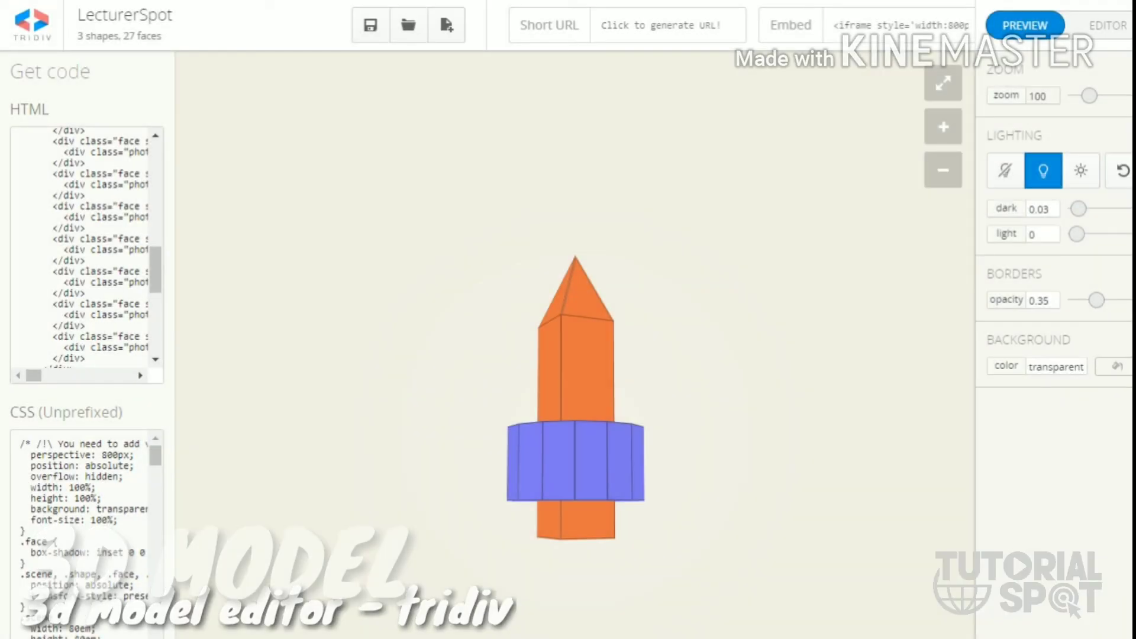
click(31, 25)
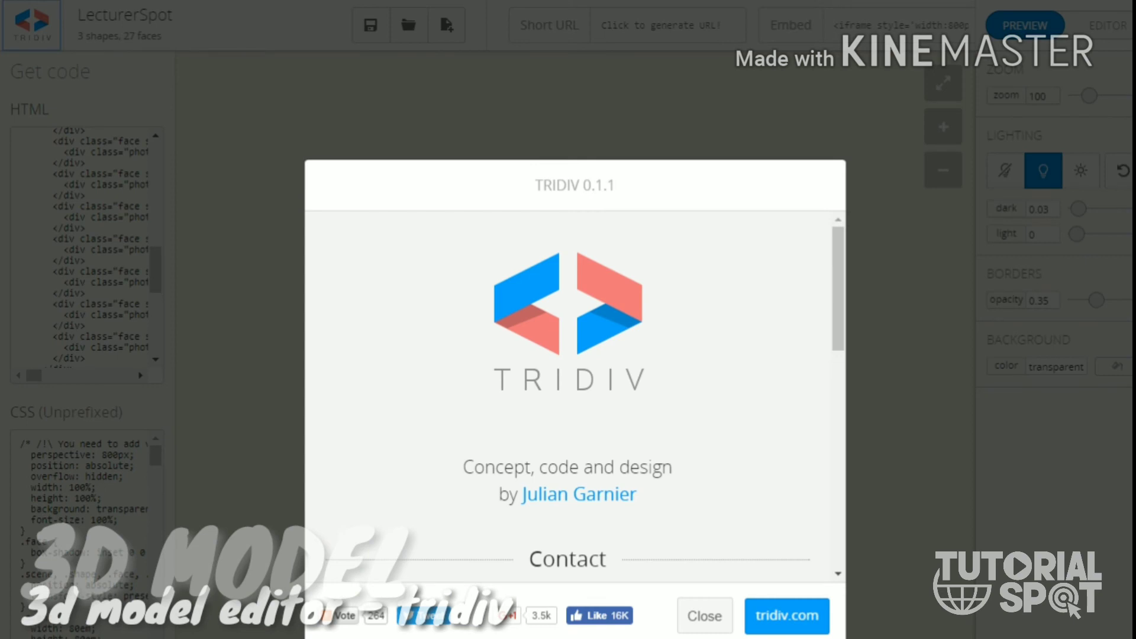
click(704, 616)
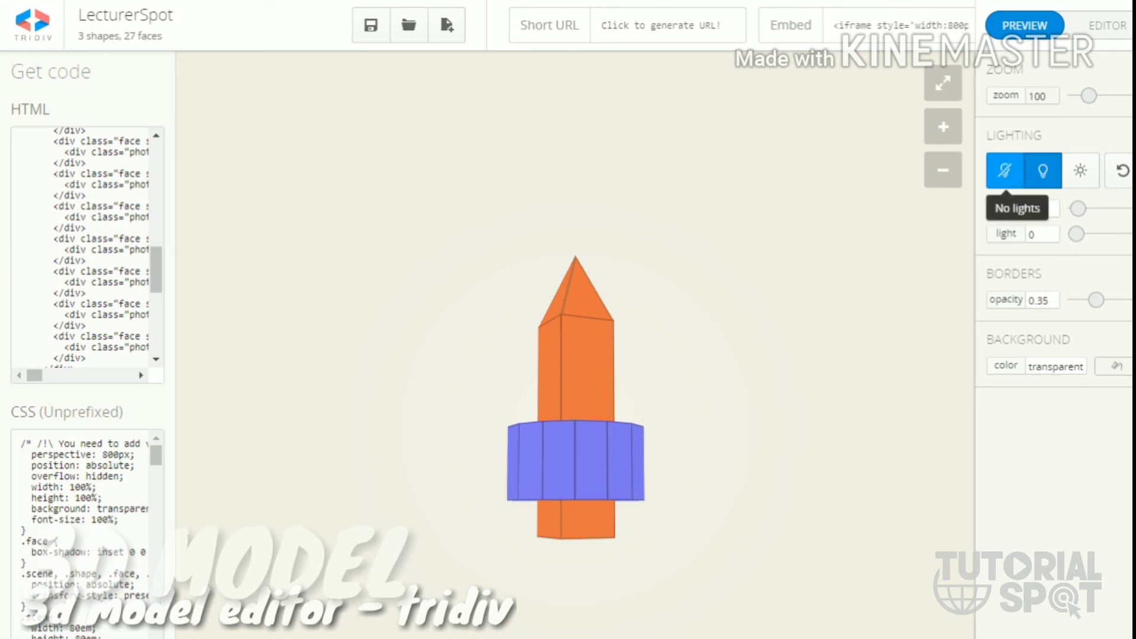
Step: Set the scene lighting back to Static
click(1003, 171)
click(1080, 171)
click(1042, 171)
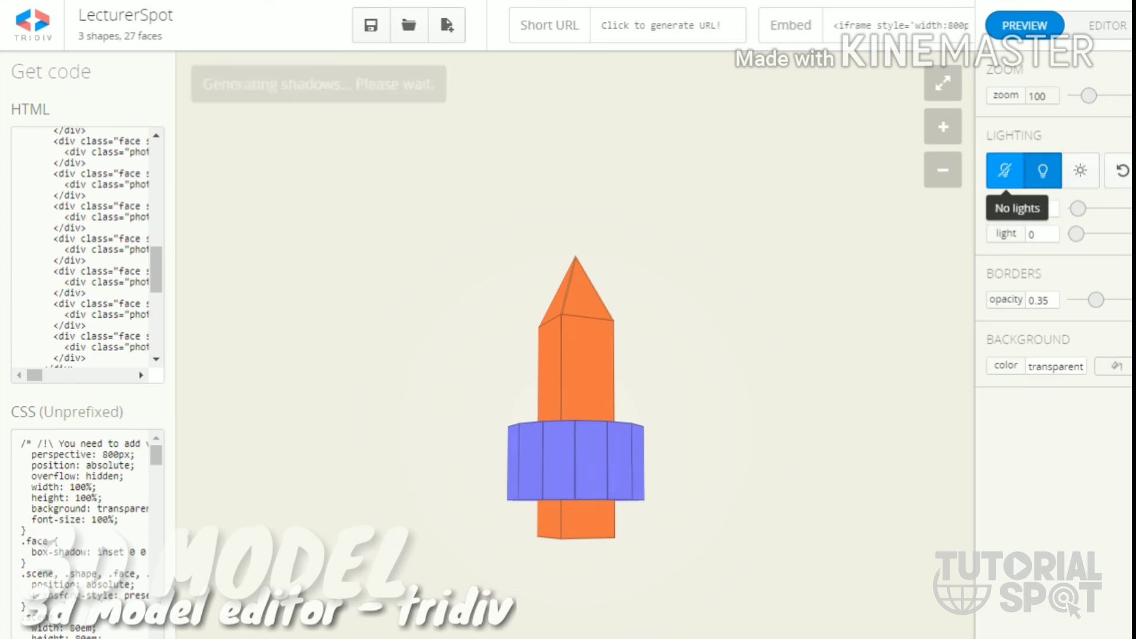
Step: Set the preview background colour to gray #808080
click(1056, 366)
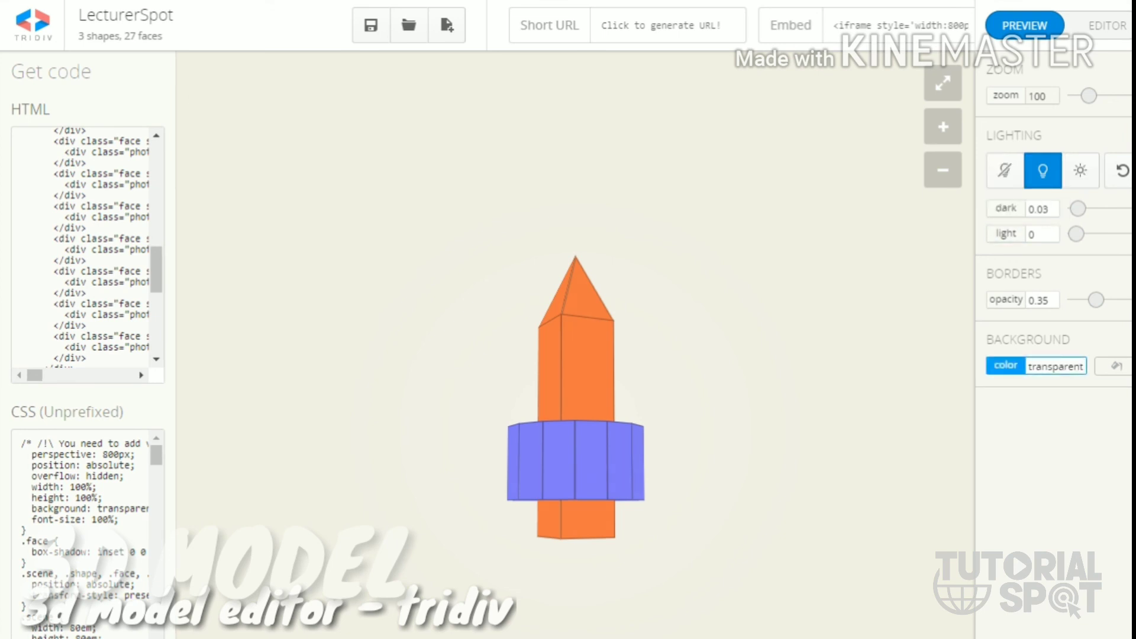
click(1113, 366)
click(92, 71)
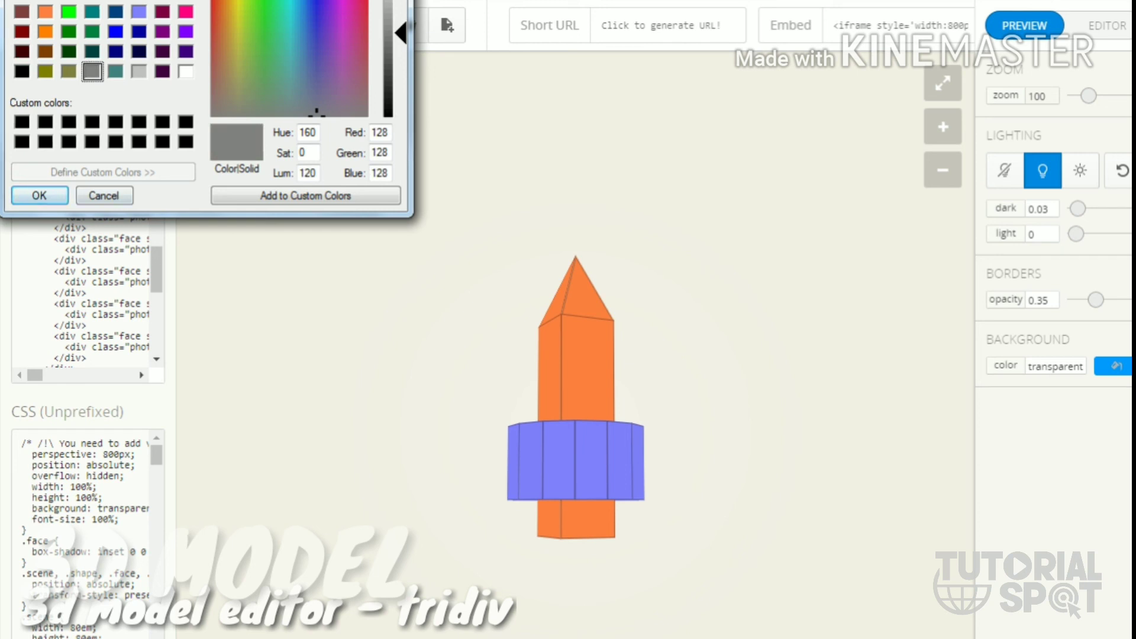
click(39, 196)
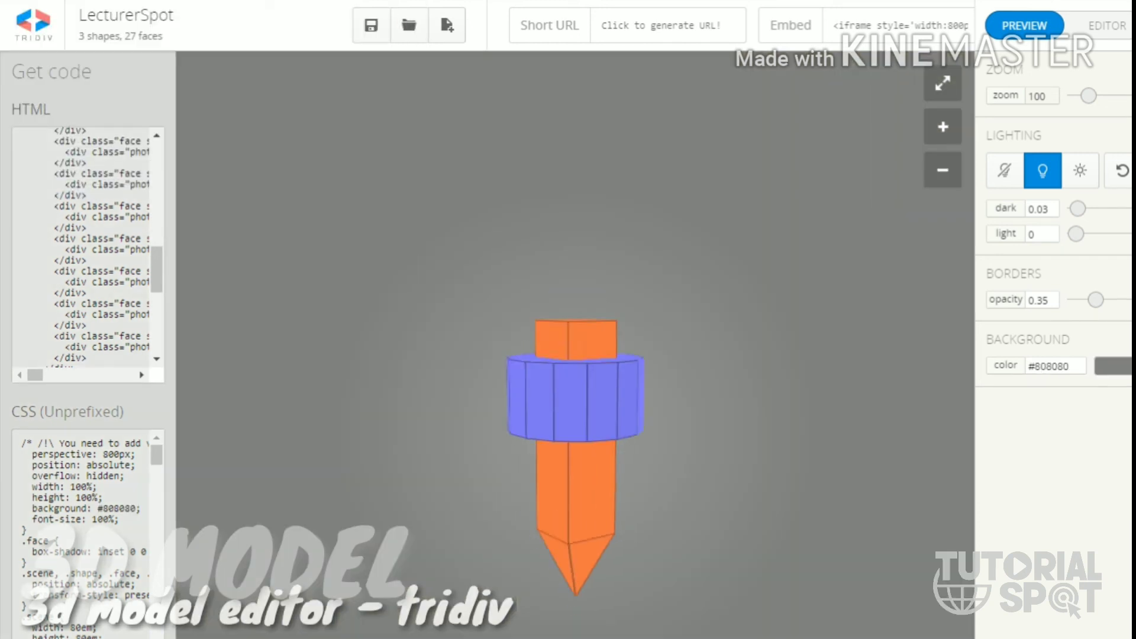